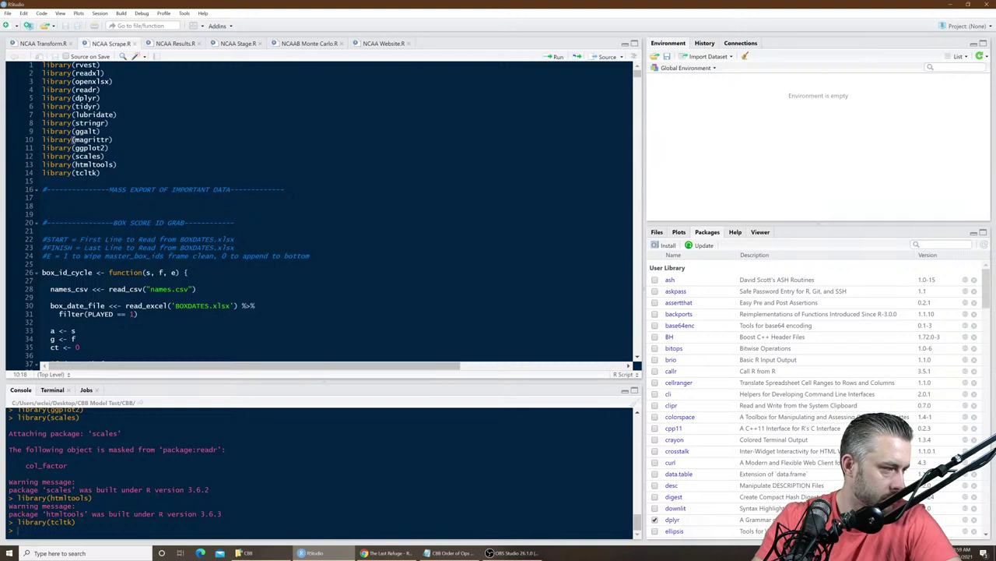
click(187, 272)
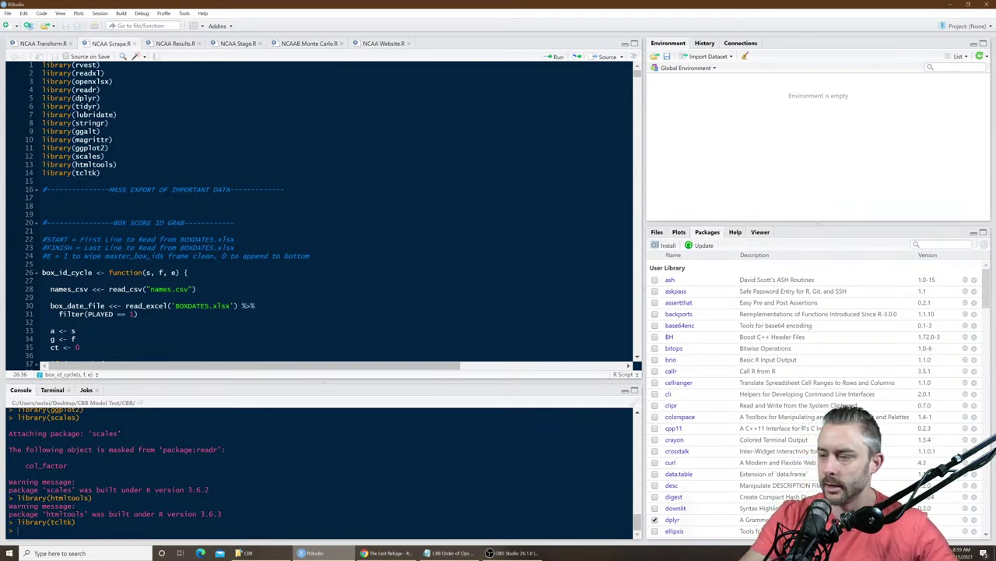
click(105, 156)
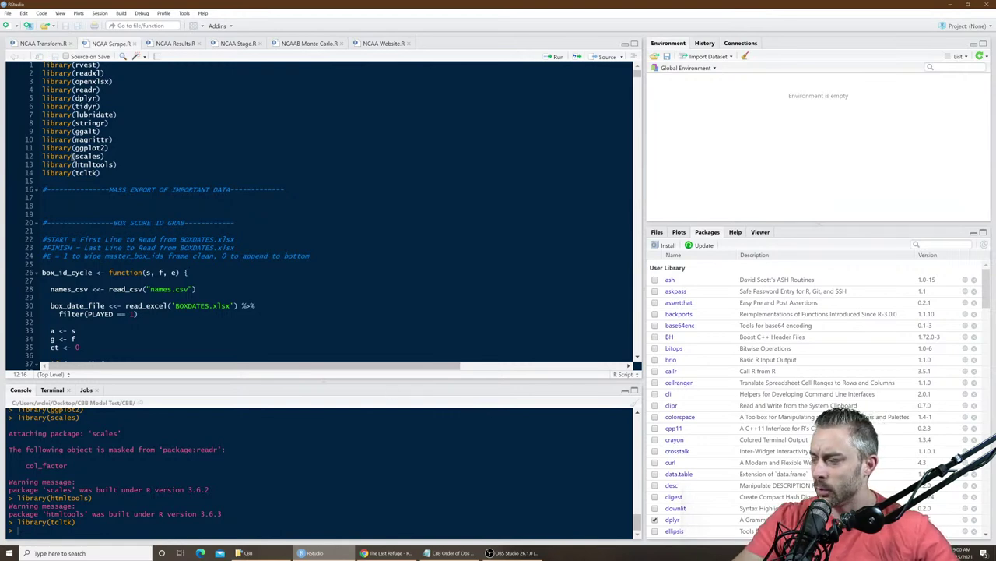
Step: Bring up the CBB Order of Ops New notes to check the daily workflow and put them away
click(450, 553)
click(450, 552)
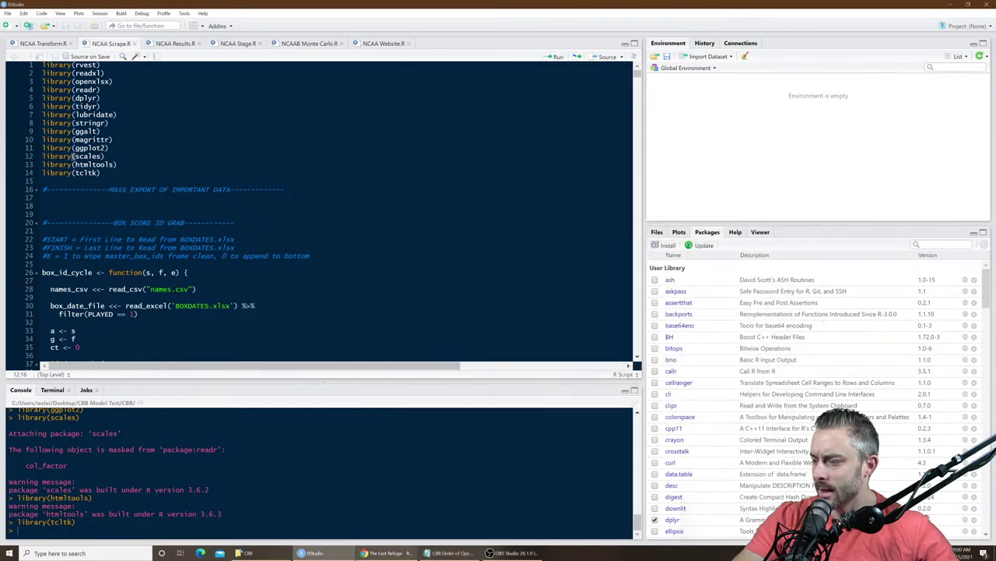
click(451, 553)
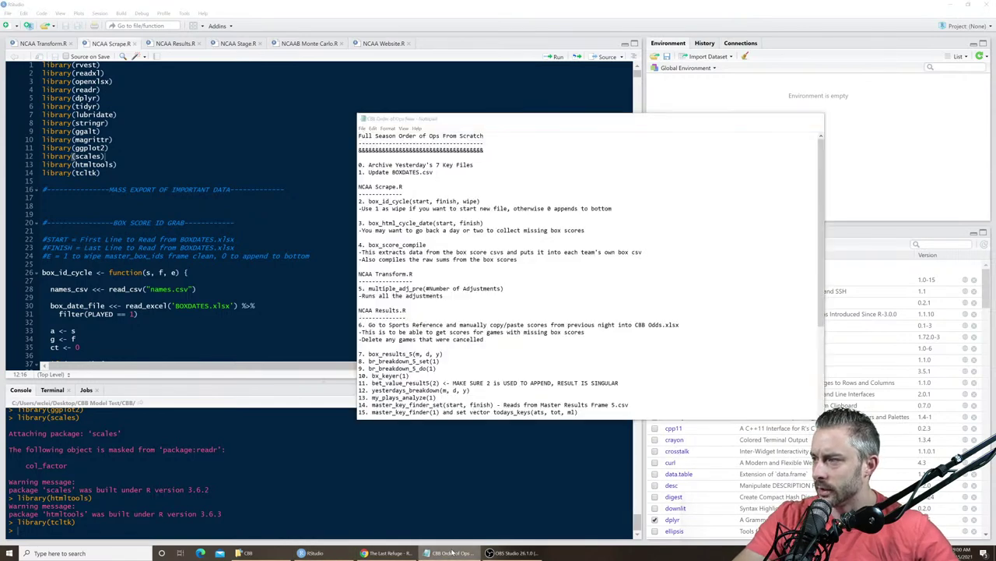
click(451, 553)
Step: Switch to the CBB folder in File Explorer and maximize its window
click(248, 552)
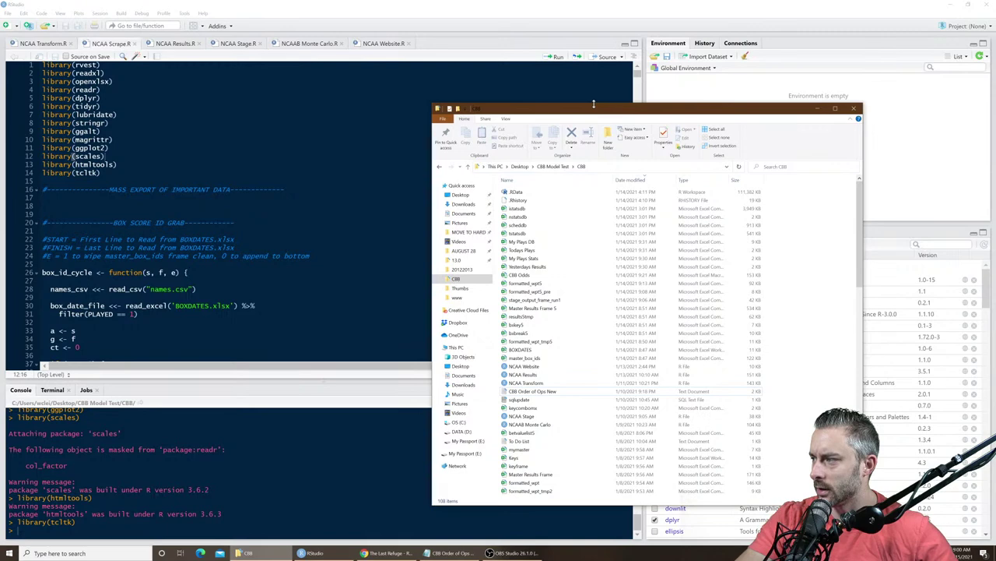
key(super+Left)
key(super+Up)
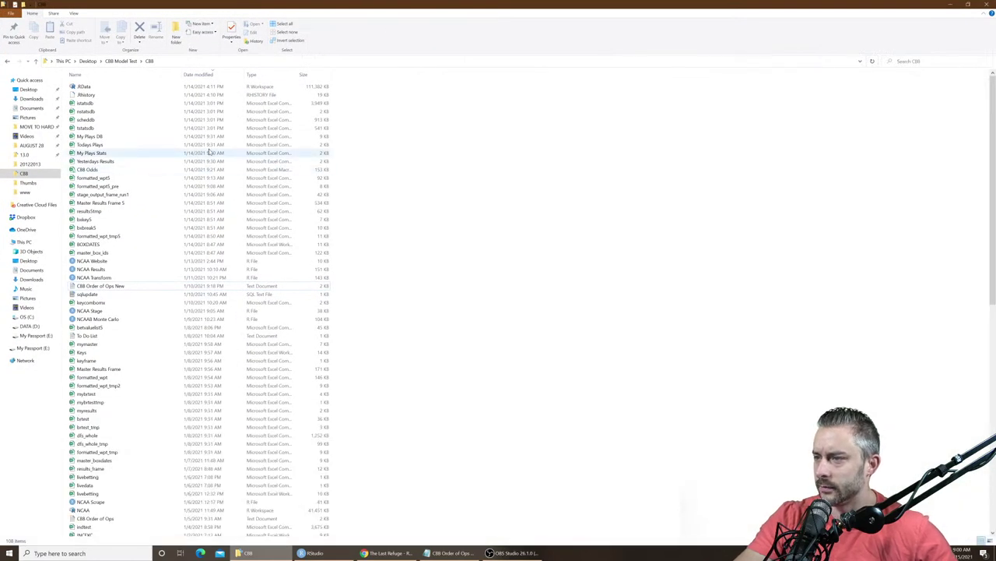
click(127, 141)
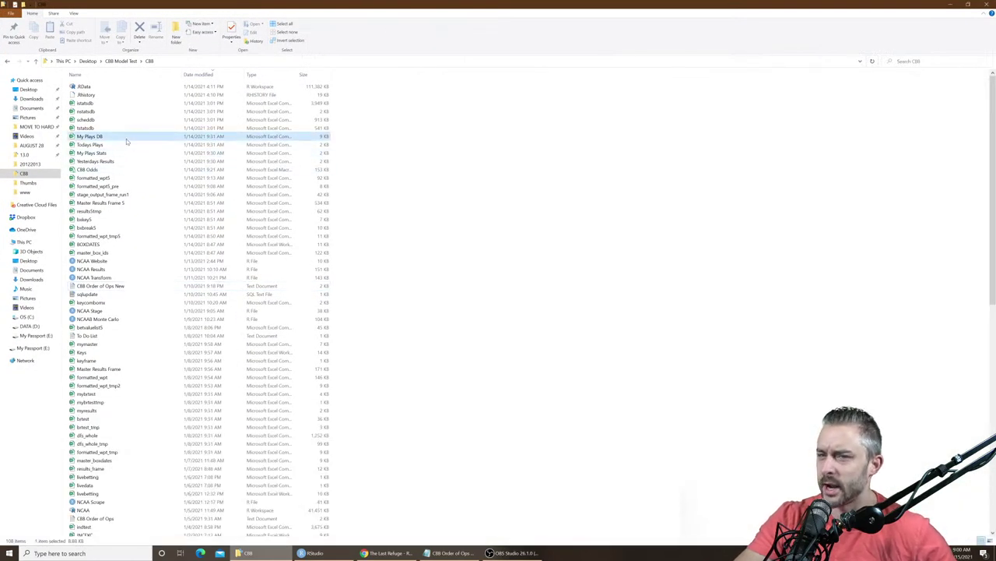
click(435, 170)
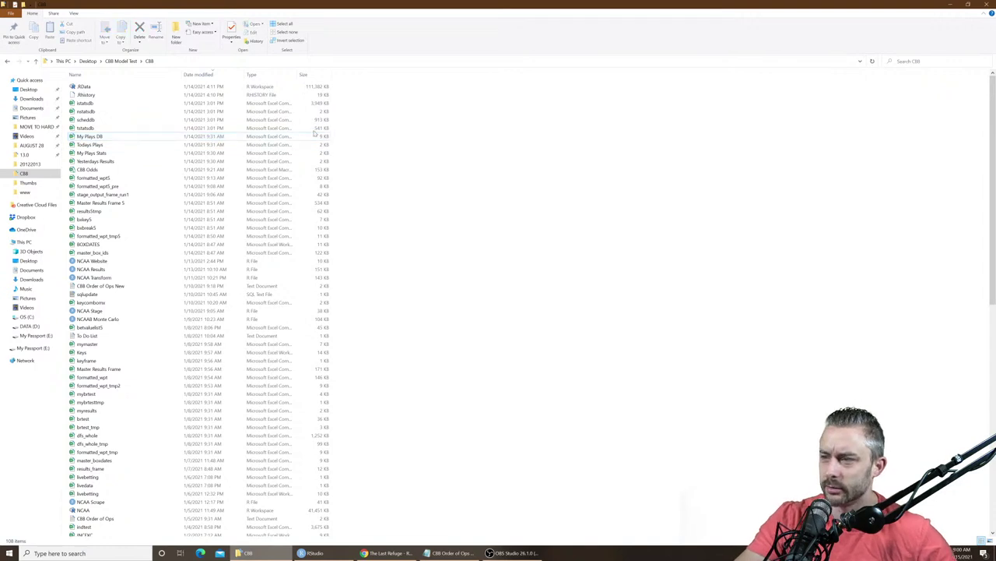
Step: Copy My Plays DB, Todays Plays, My Plays Stats, Yesterdays Results, formatted_wpt5, formatted_wpt5_pre, Master Results Frame 5, bxkey5, bxbreak5 and formatted_wpt_tmp5 into Archive, replacing existing files
click(128, 138)
ctrl+click(123, 145)
ctrl+click(122, 153)
ctrl+click(123, 161)
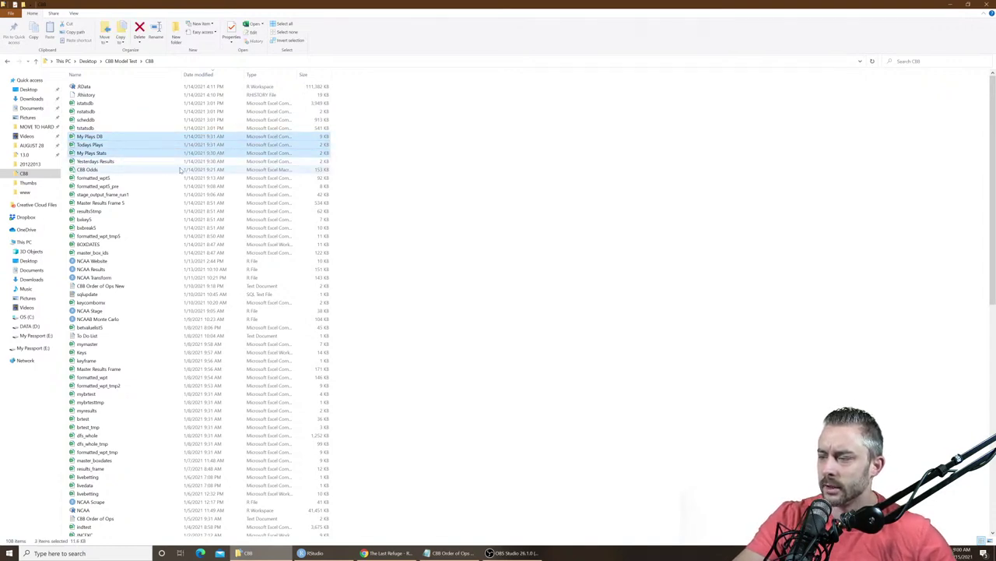
ctrl+click(128, 179)
ctrl+click(127, 186)
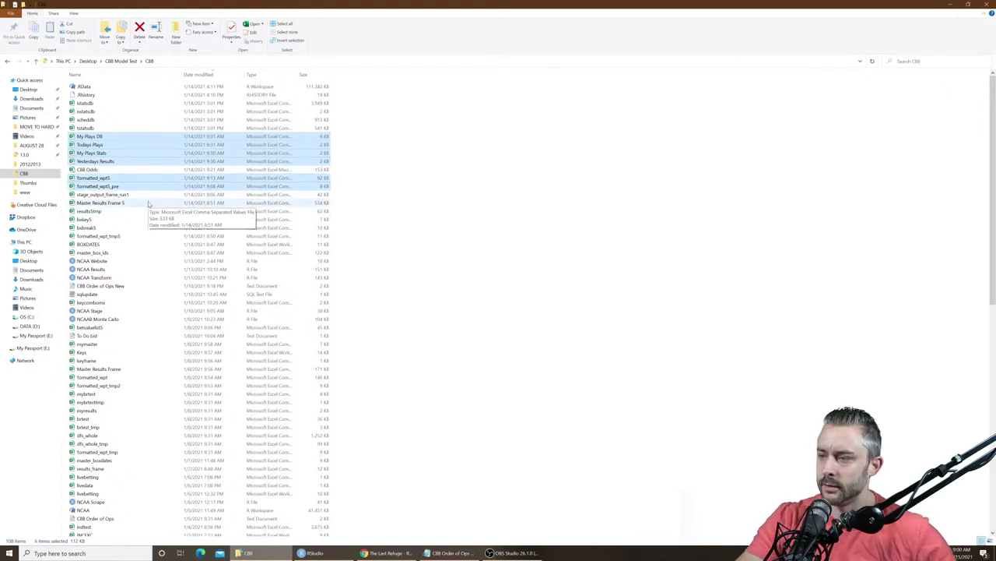
ctrl+click(147, 204)
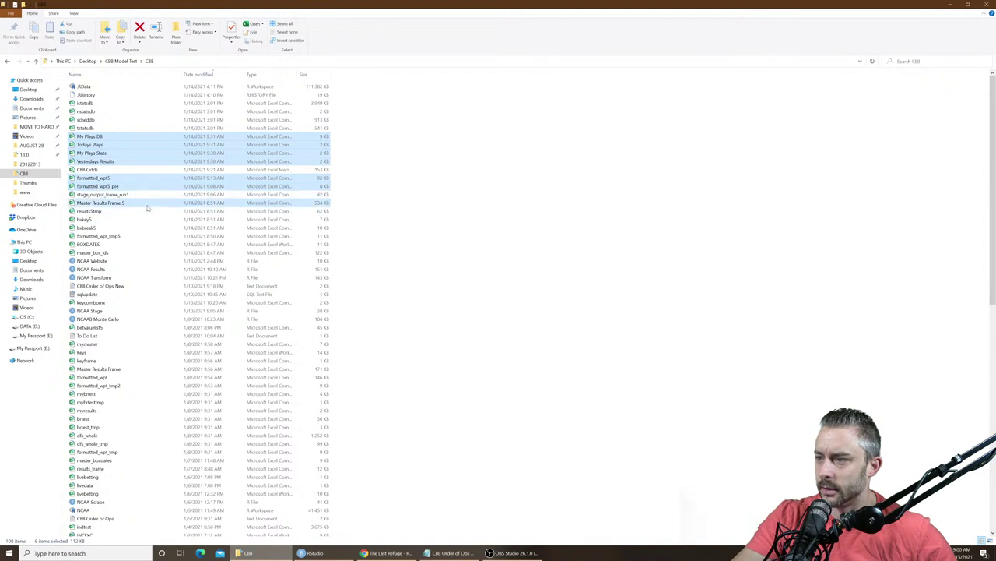
ctrl+click(128, 220)
ctrl+click(124, 227)
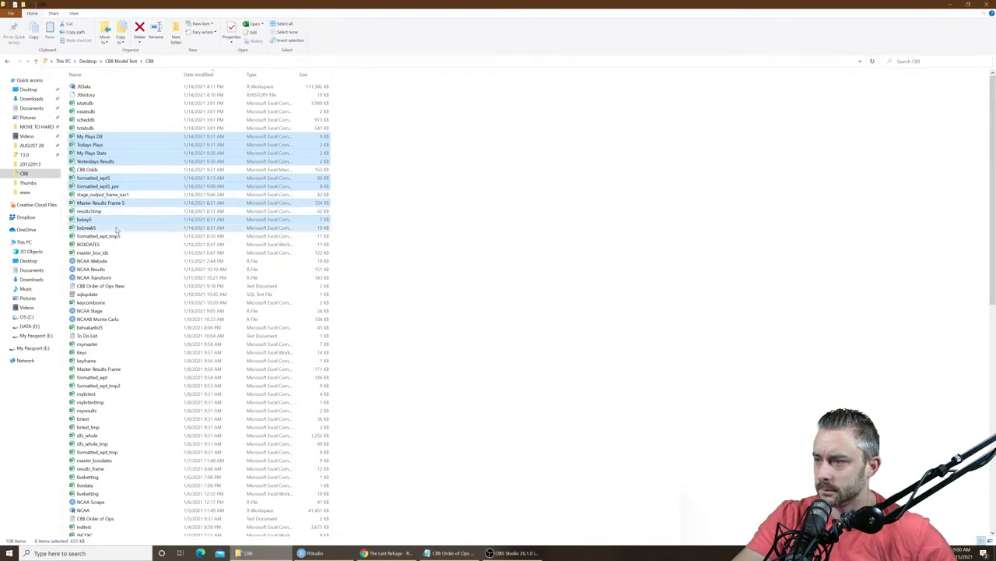
ctrl+click(122, 237)
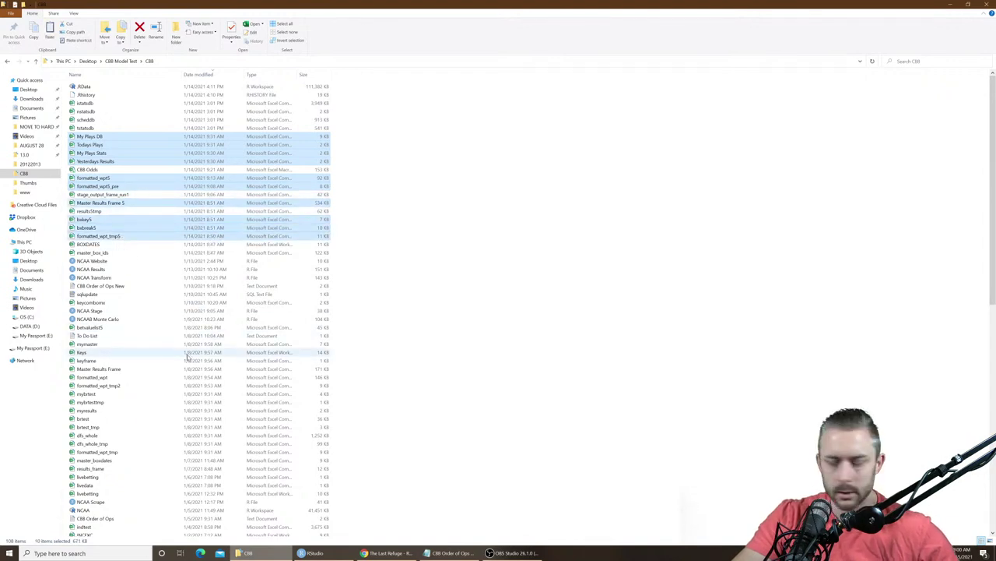
scroll(185, 350, down, 10)
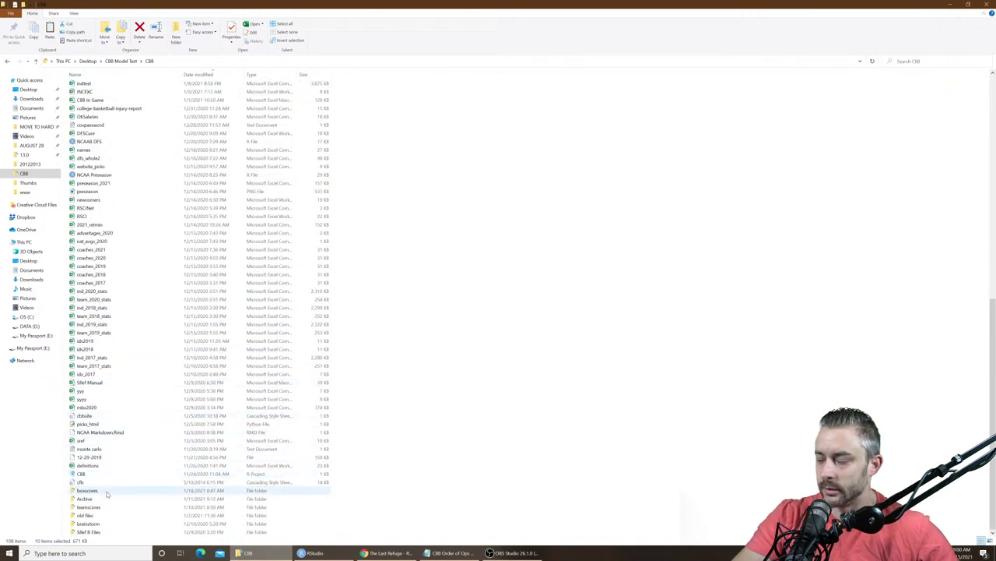
double_click(111, 501)
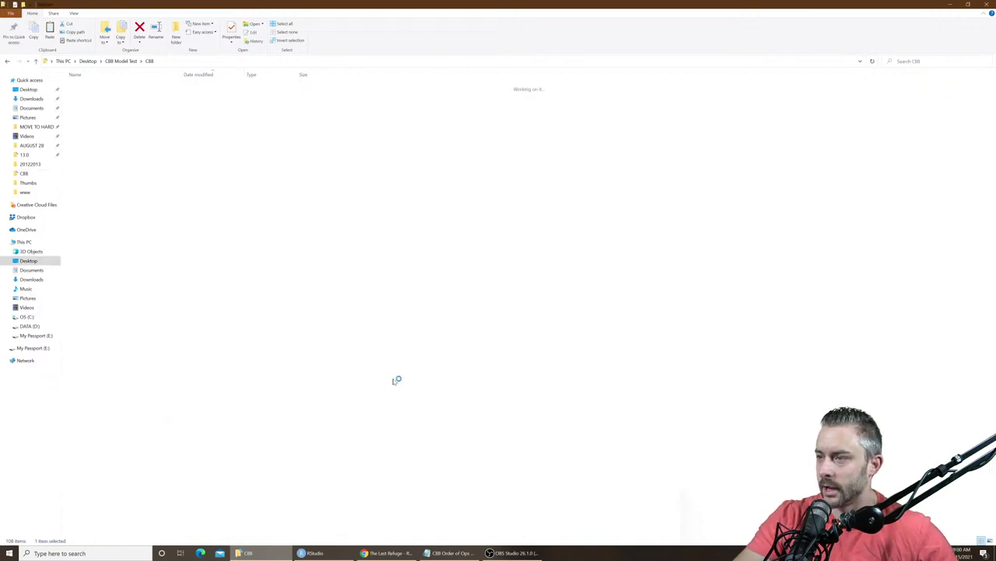
key(ctrl+v)
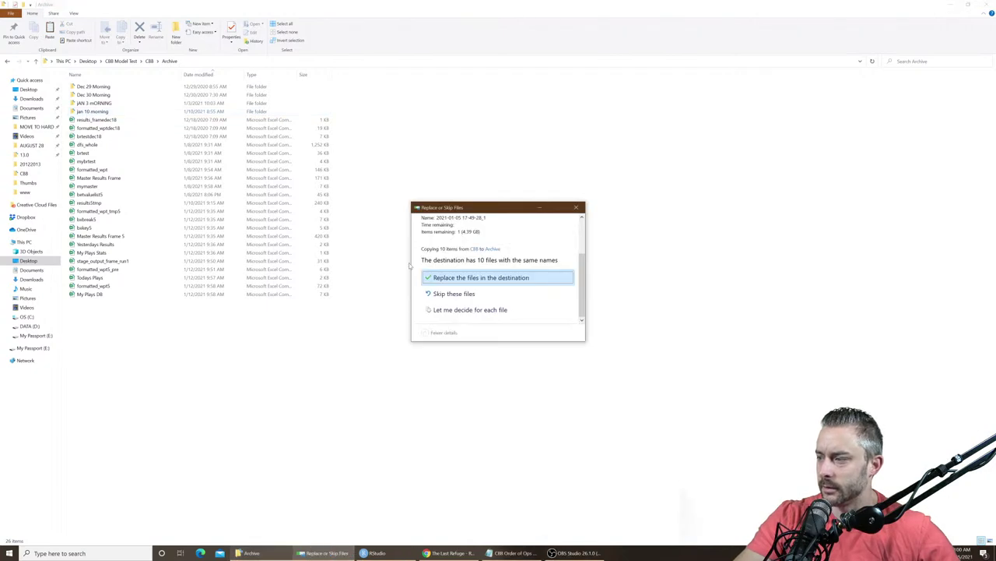
click(441, 277)
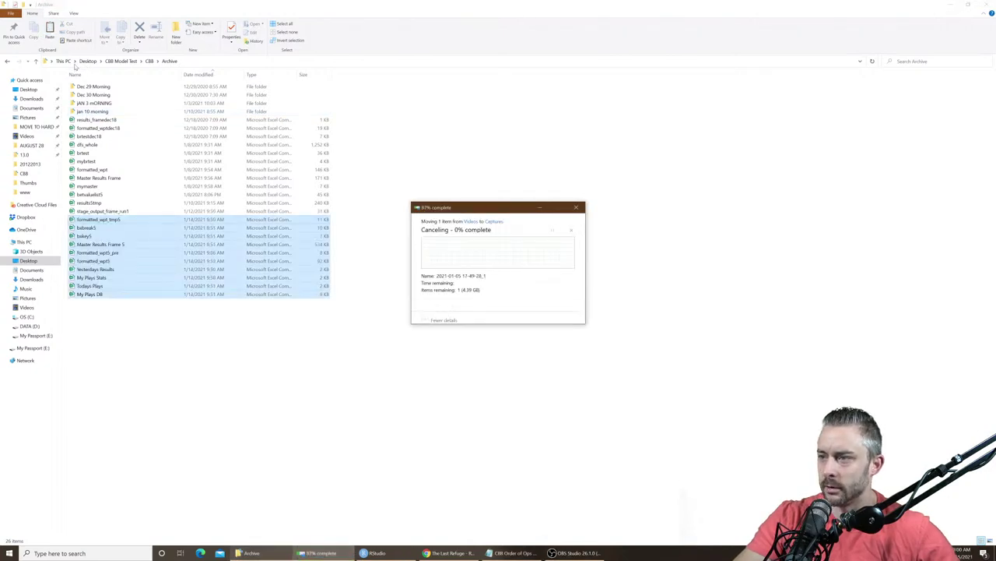
Step: In the CBB folder's BOXDATES workbook, set the played flag for 01/14/2021 to 1 and save the workbook
click(8, 62)
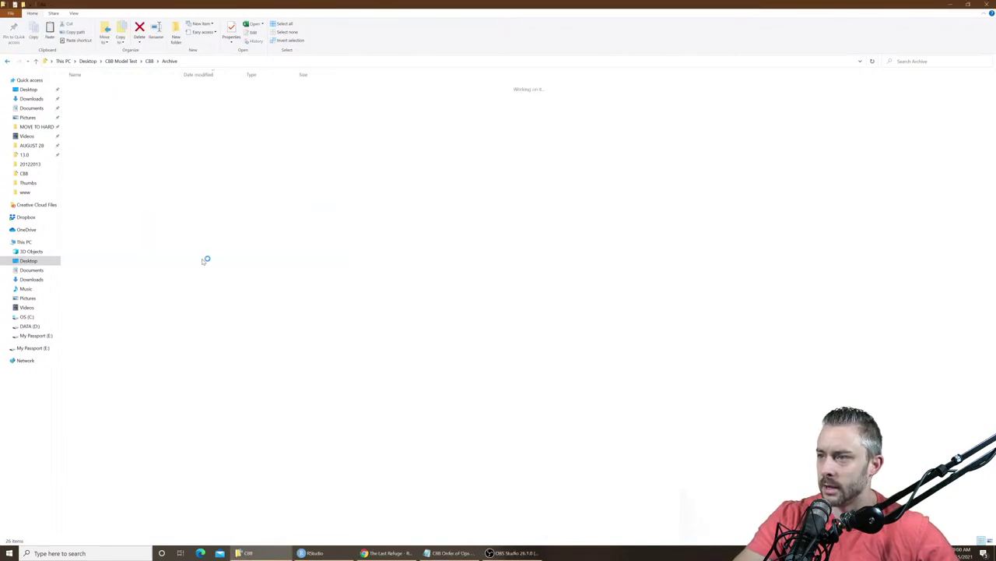
scroll(395, 286, up, 15)
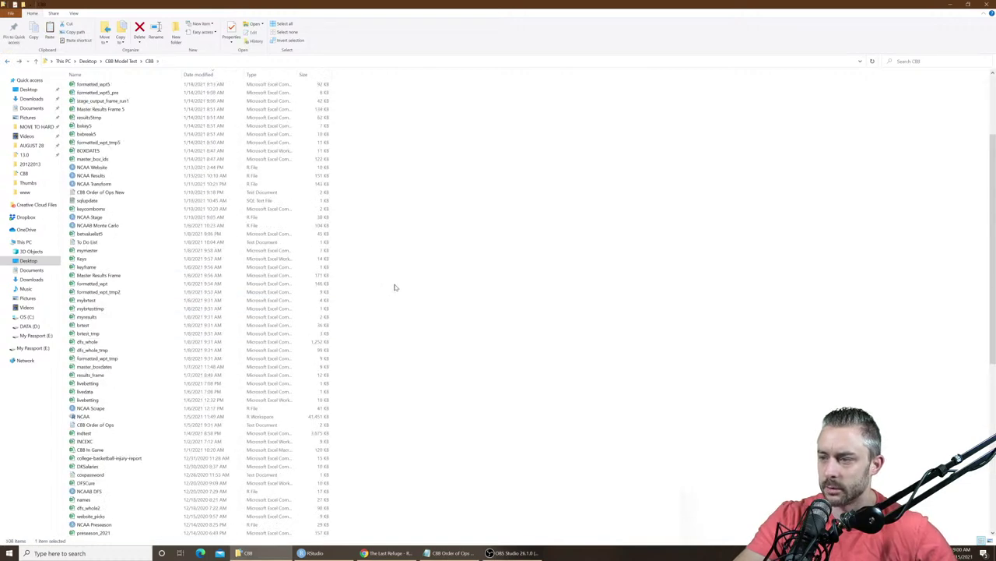
click(452, 258)
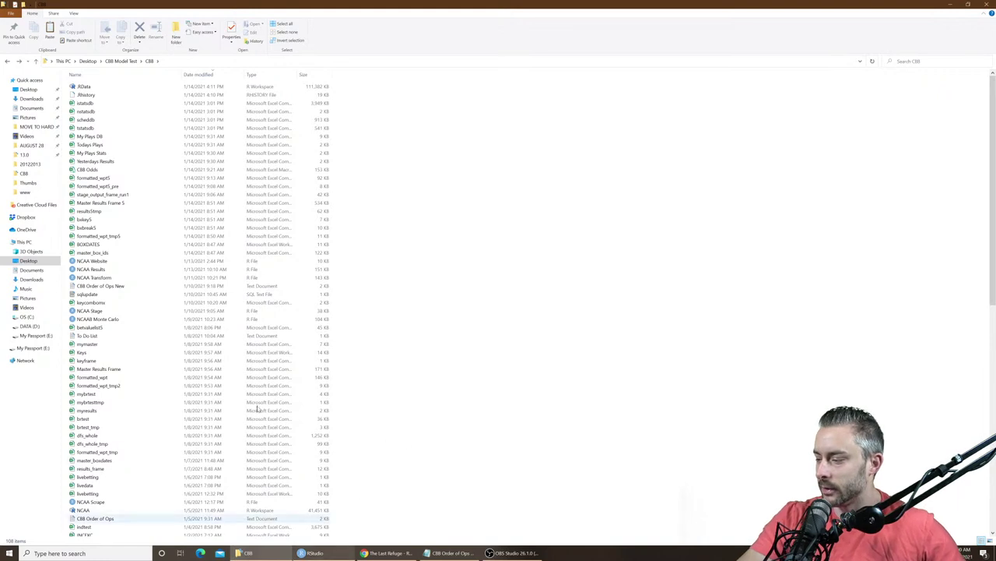
double_click(130, 245)
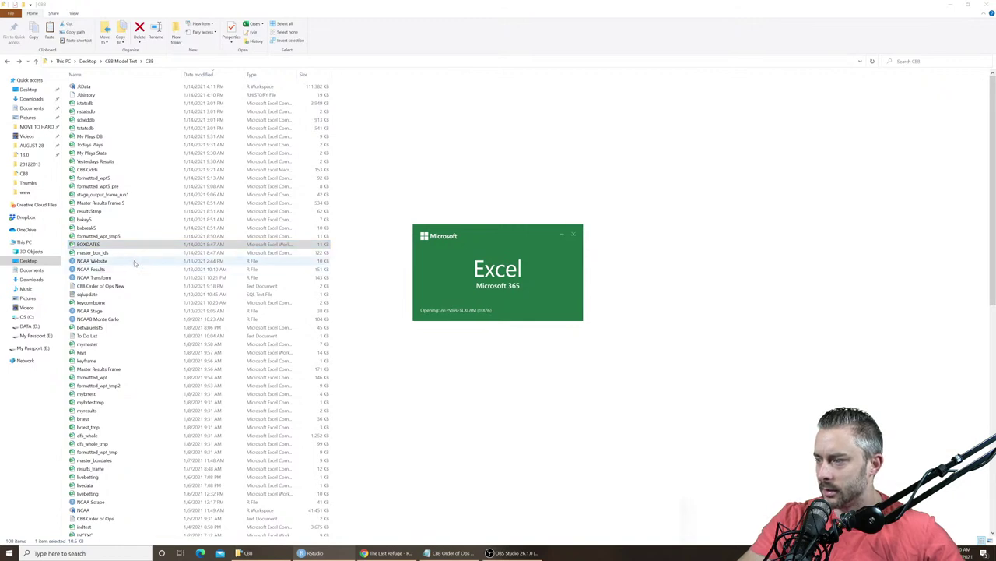
scroll(116, 420, down, 3)
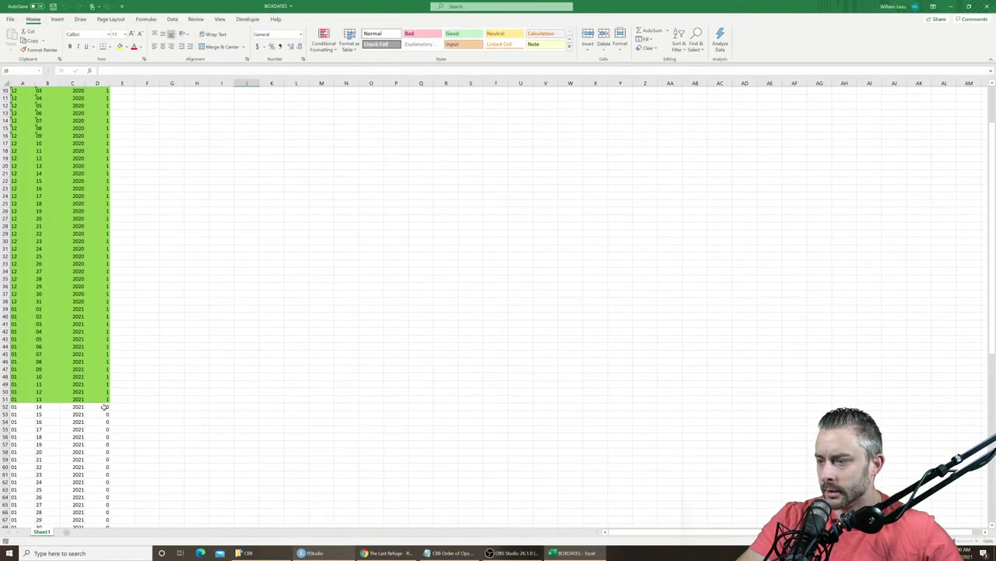
click(323, 338)
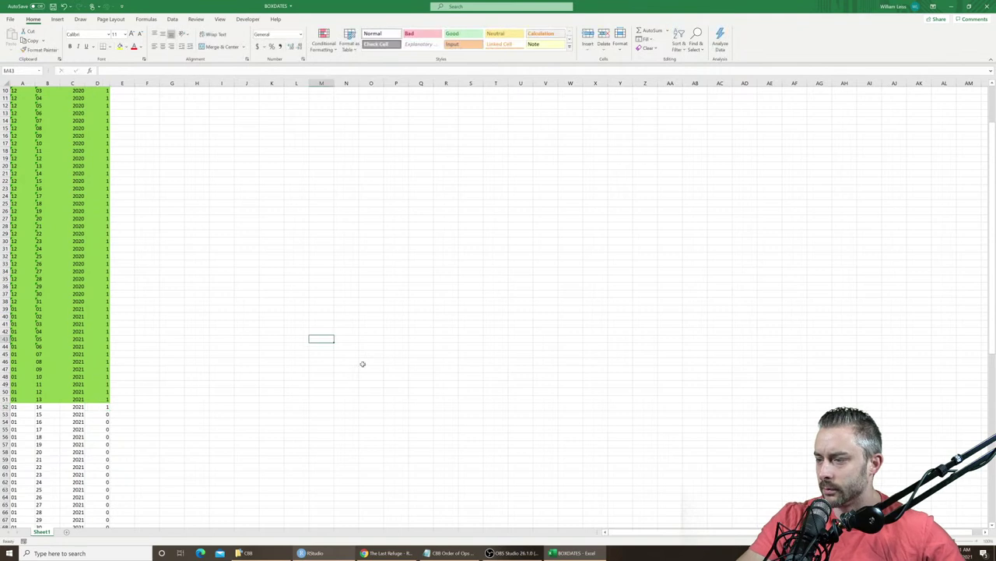
click(53, 6)
Step: Switch to RStudio and run box_id_cycle(51, 51, 0) in the console, checking the row number in BOXDATES
click(312, 553)
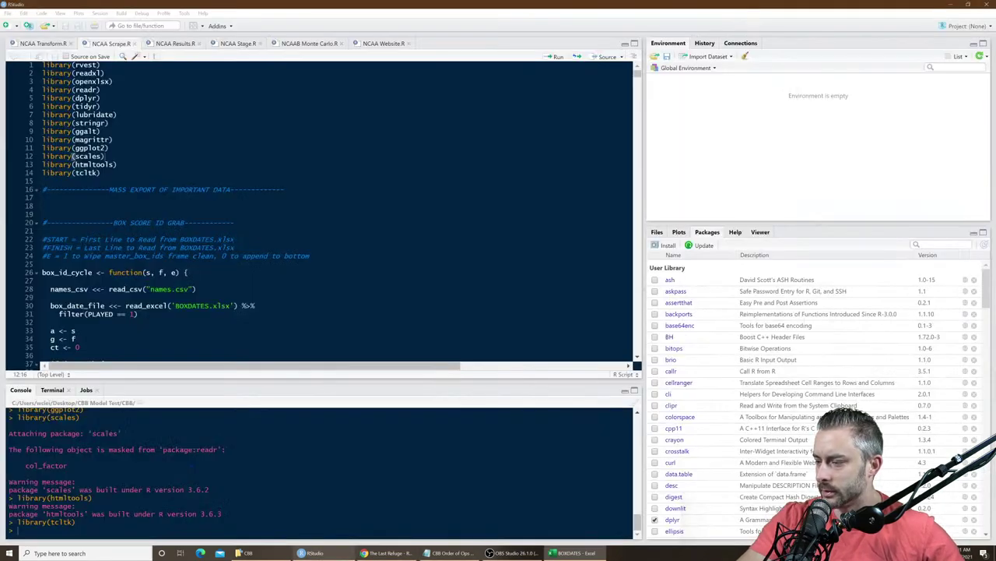
text(box_)
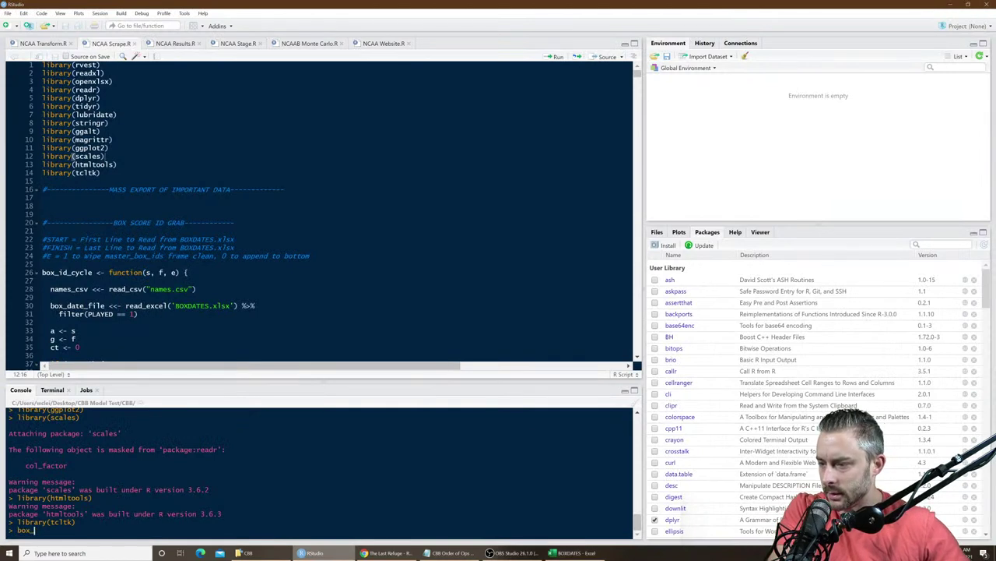
text(id_cycle()
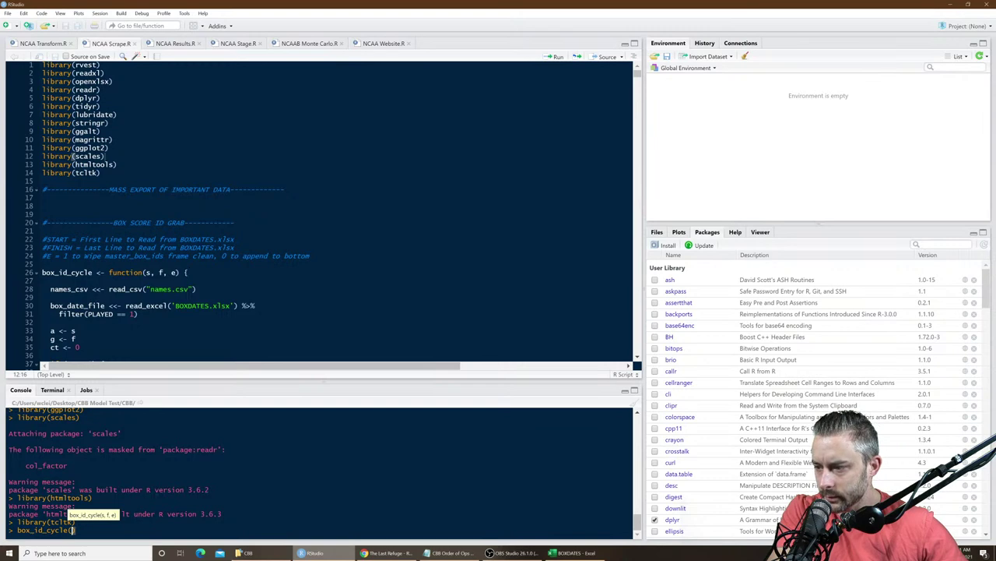
key(alt+Tab)
click(13, 398)
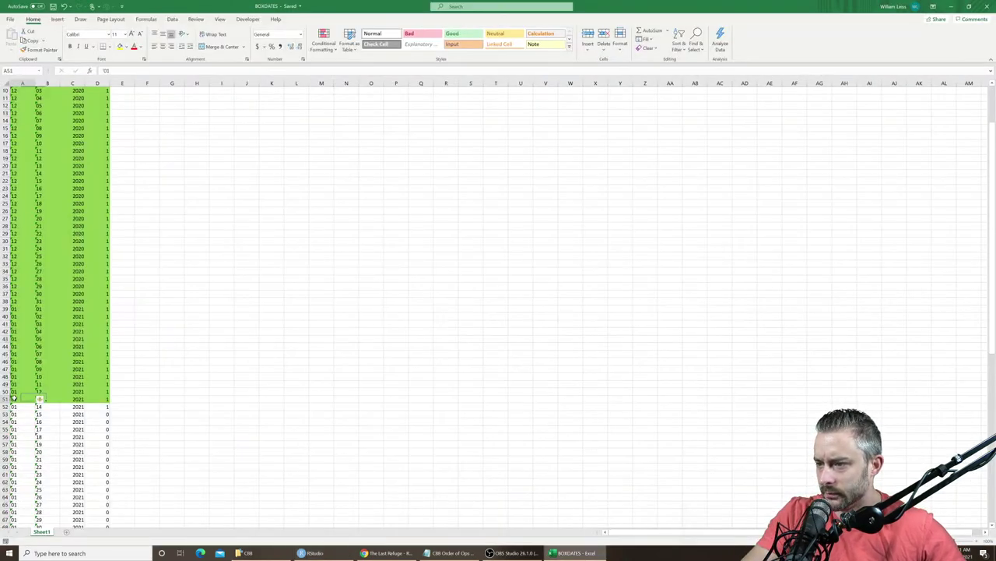
click(340, 557)
text(51, 51, 0))
key(Return)
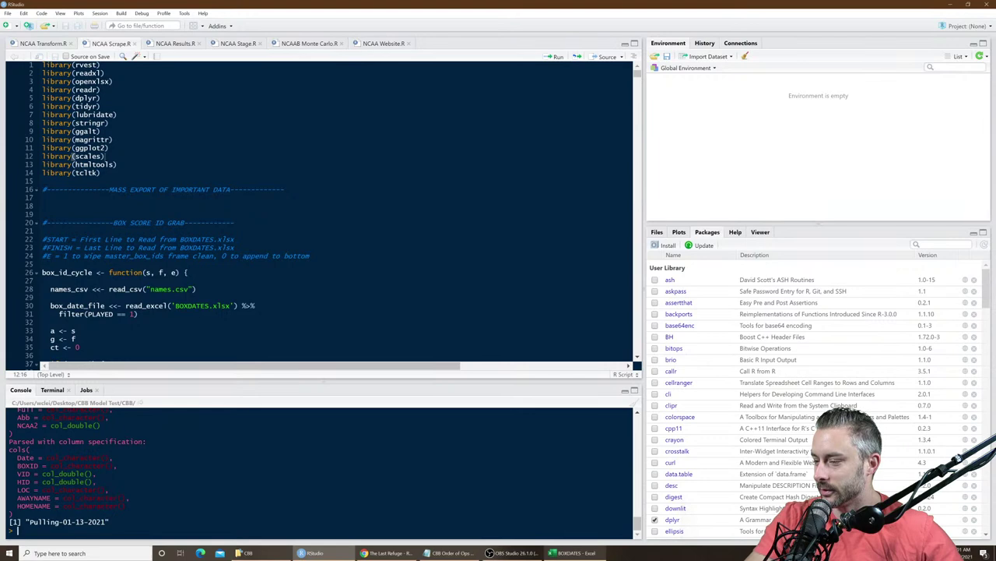
Step: Sort the CBB folder by date modified in File Explorer and open the master_box_ids file
click(271, 553)
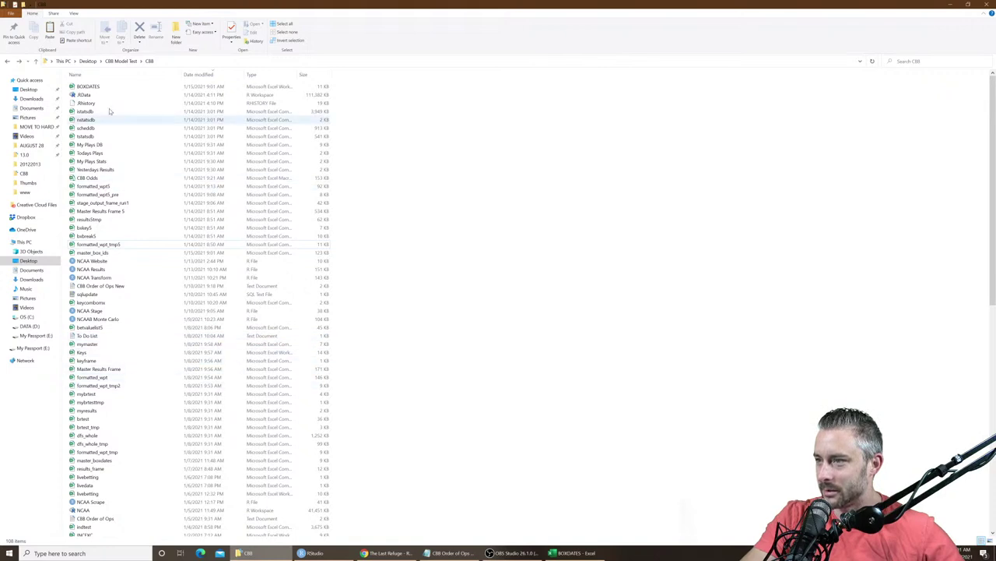
click(200, 76)
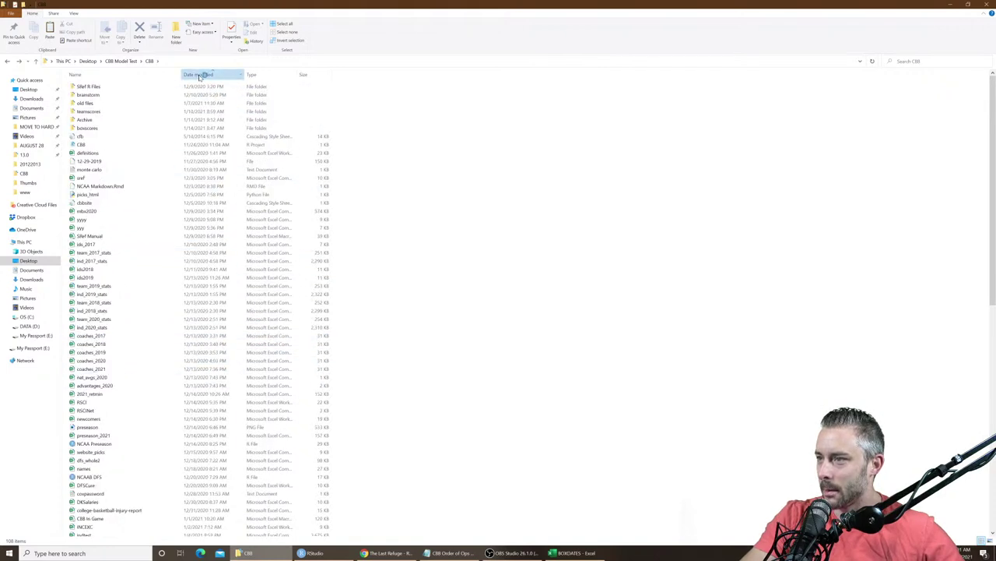
double_click(122, 84)
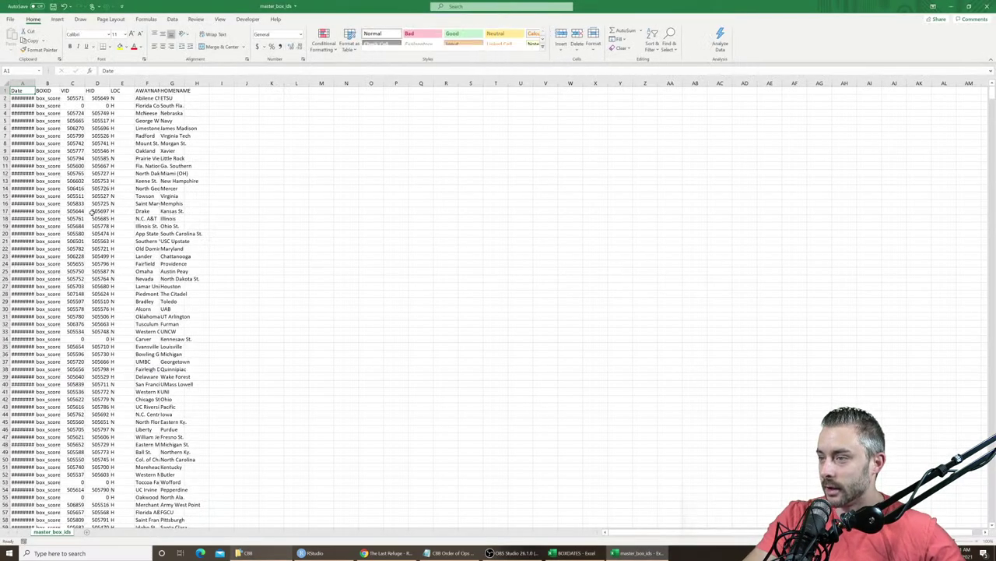
Step: Widen the Date column in master_box_ids and examine the dates of the most recently appended rows
key(ctrl+shift+Down)
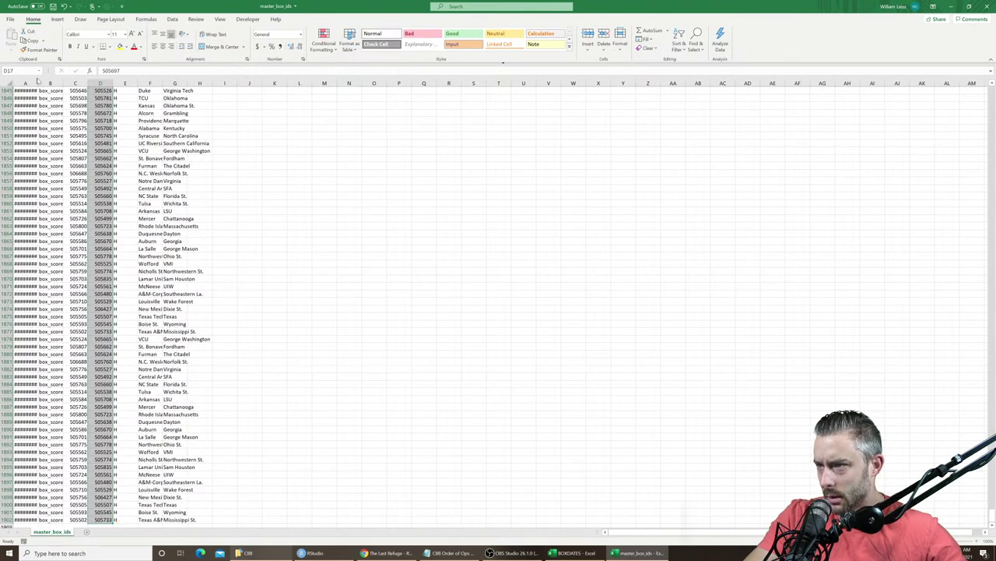
drag(36, 82, 59, 81)
scroll(56, 221, up, 10)
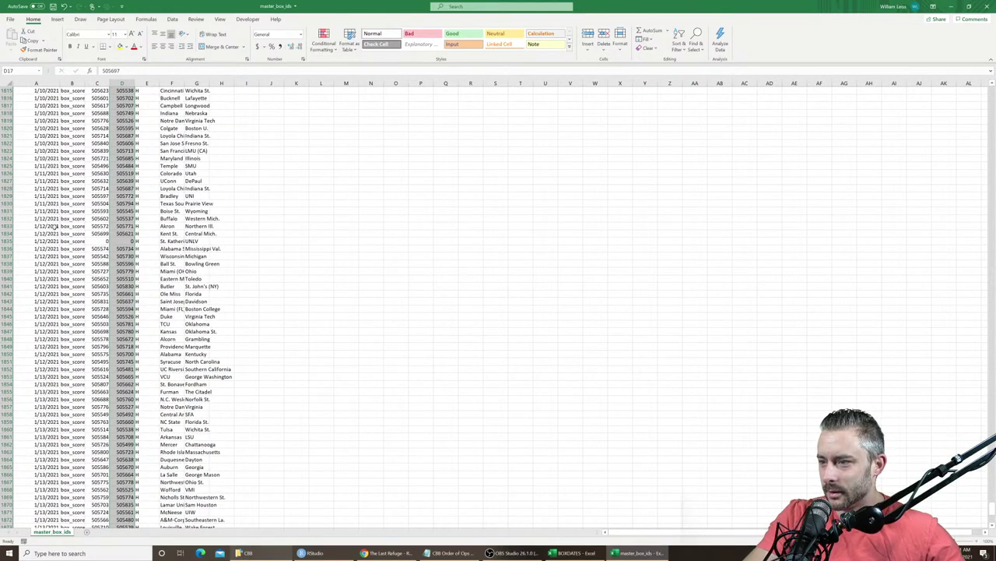
scroll(56, 226, down, 10)
scroll(55, 226, up, 14)
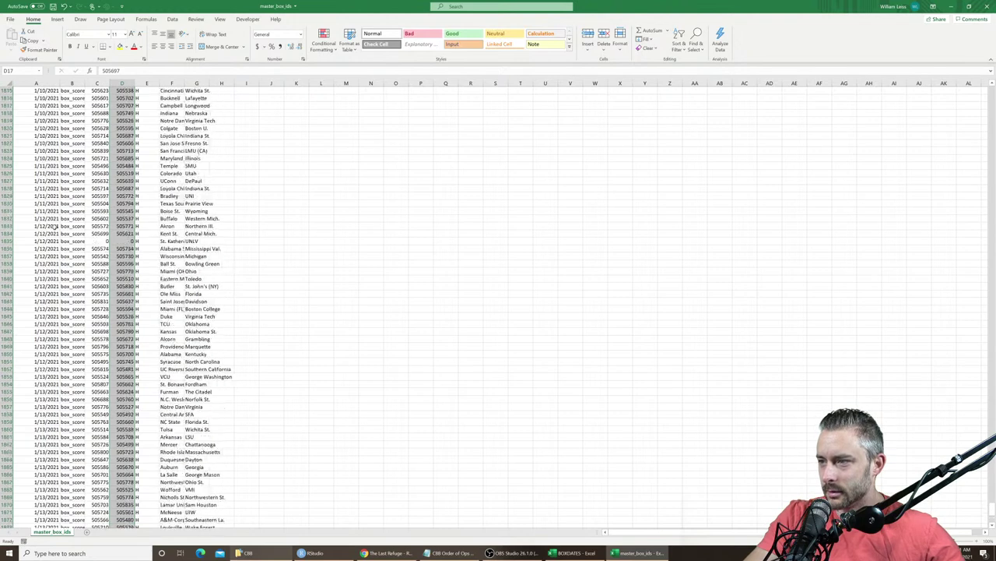
scroll(55, 226, down, 17)
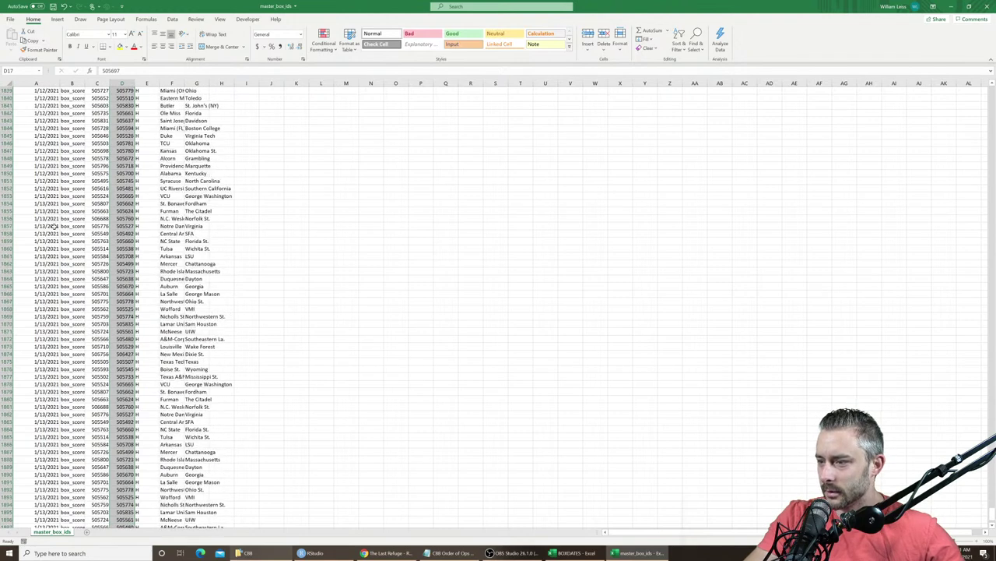
Step: Close master_box_ids without saving its changes and return to the BOXDATES workbook
click(392, 287)
click(985, 7)
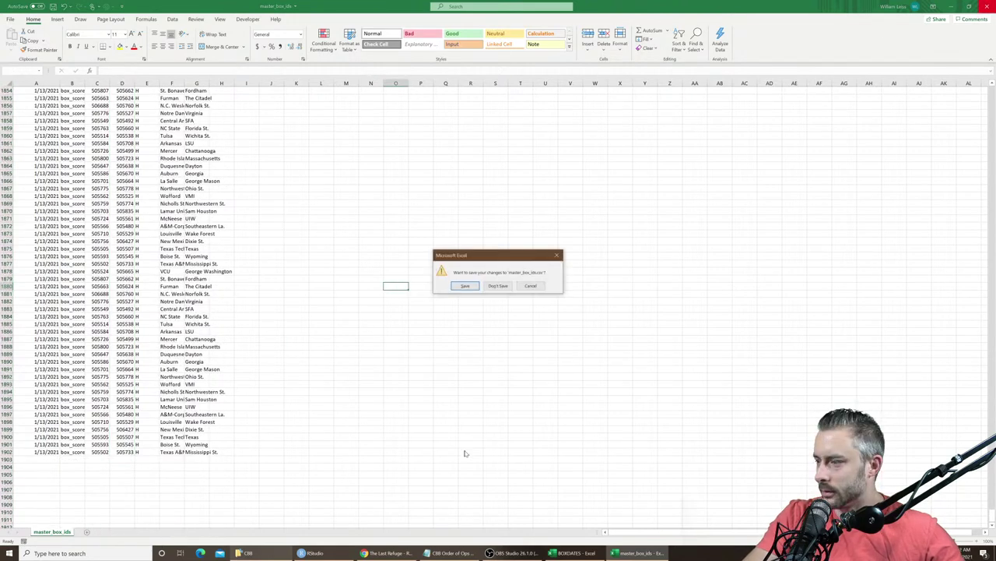
click(498, 286)
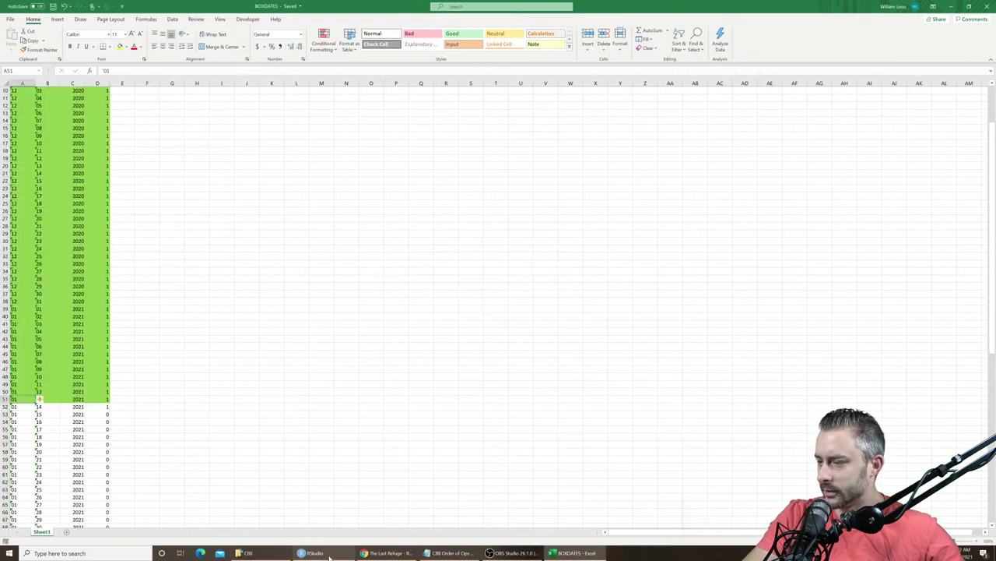
click(226, 469)
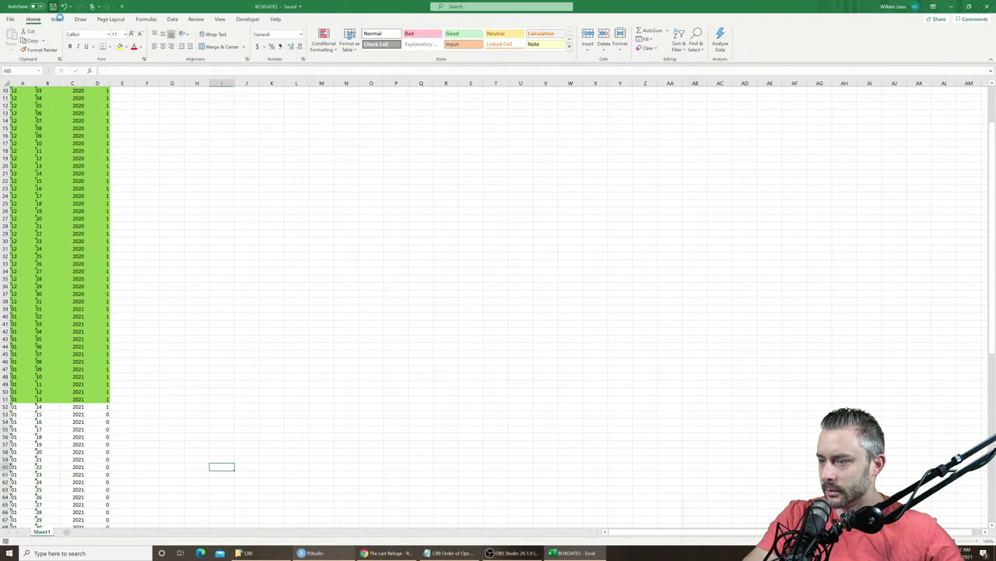
Step: In the RStudio console, rerun box_id_cycle with start and finish set to 51 and the append option 0 for 01-14-2021
click(314, 553)
key(Up)
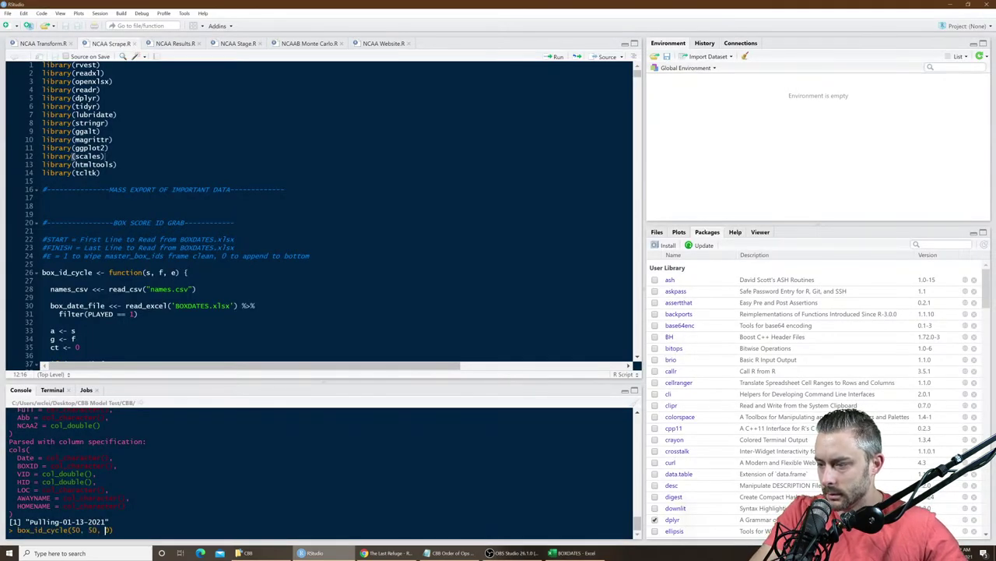
click(95, 530)
key(BackSpace)
text(1)
key(Return)
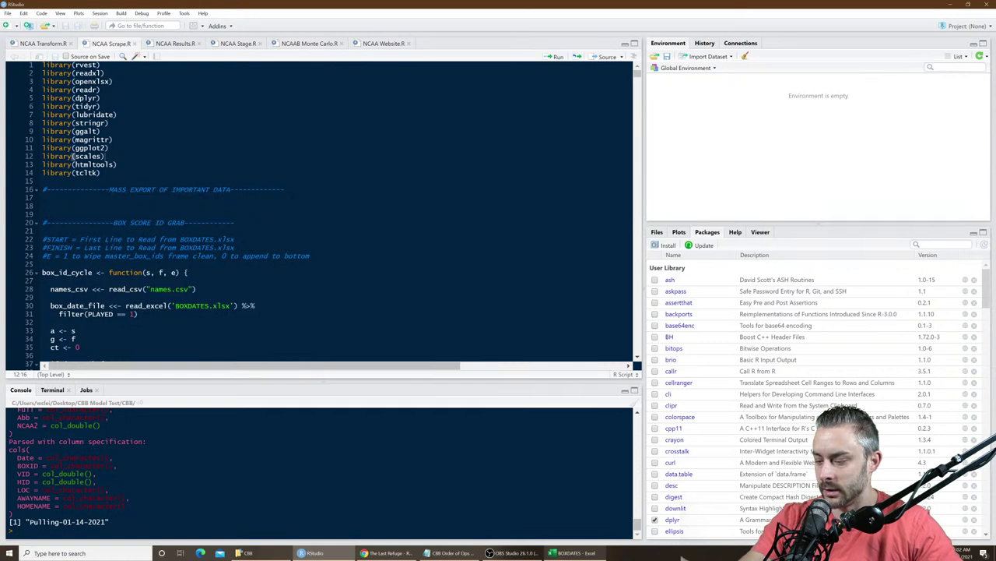
Step: Run box_html_cycle_date in the console for 01-14-2021 only, checking that date's row number in BOXDATES for the arguments
key(Up)
key(Escape)
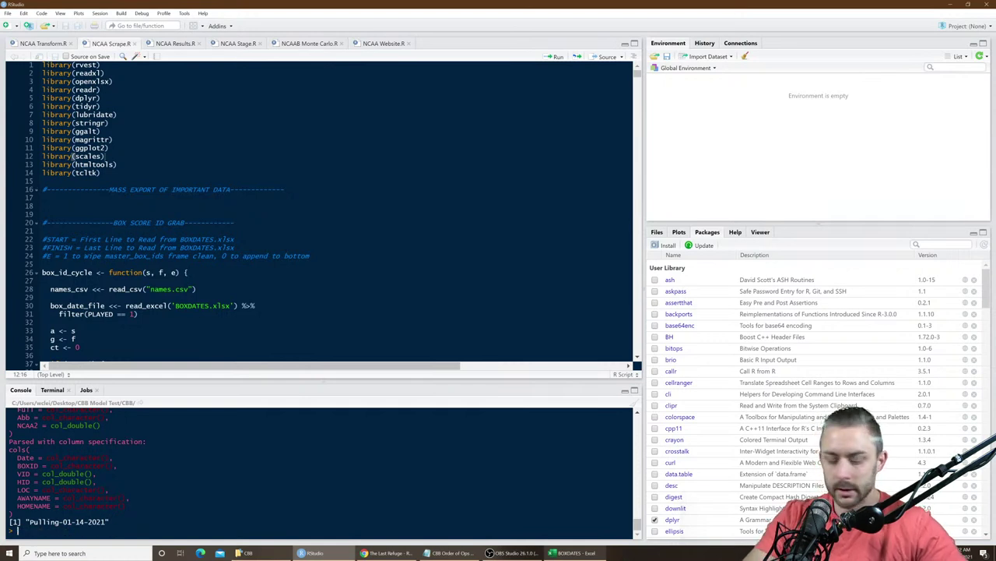
text(box_html)
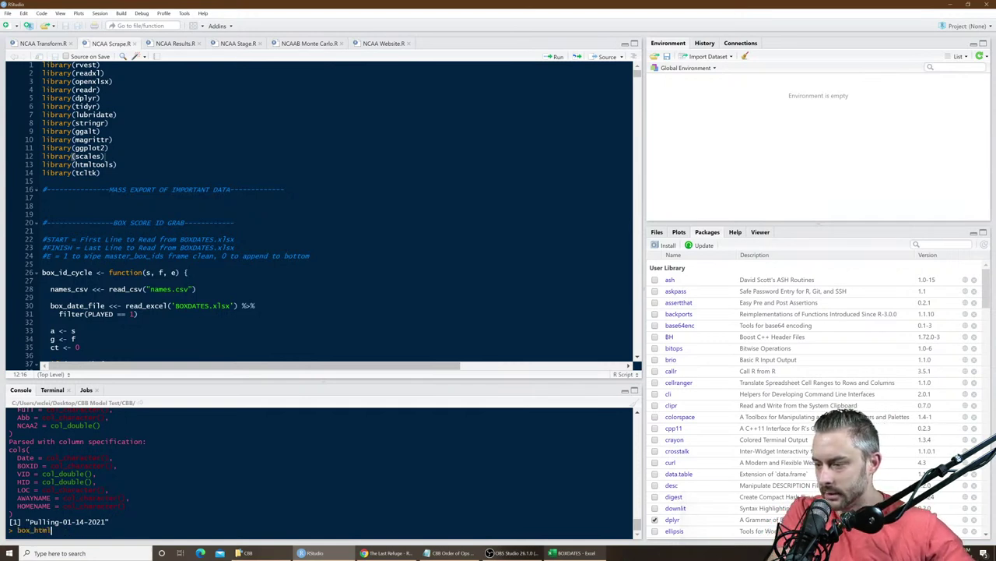
text(_cycle_date)
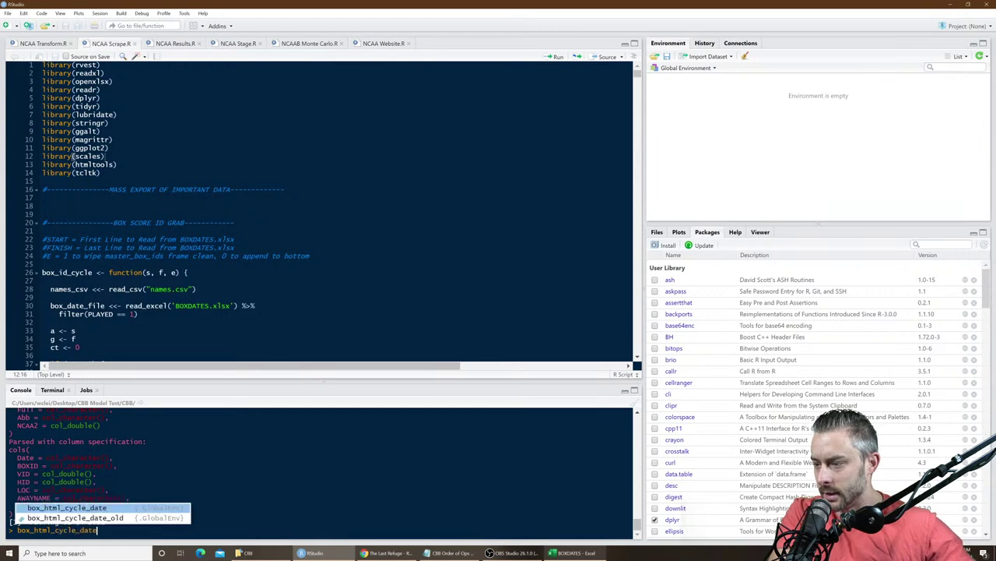
key(Tab)
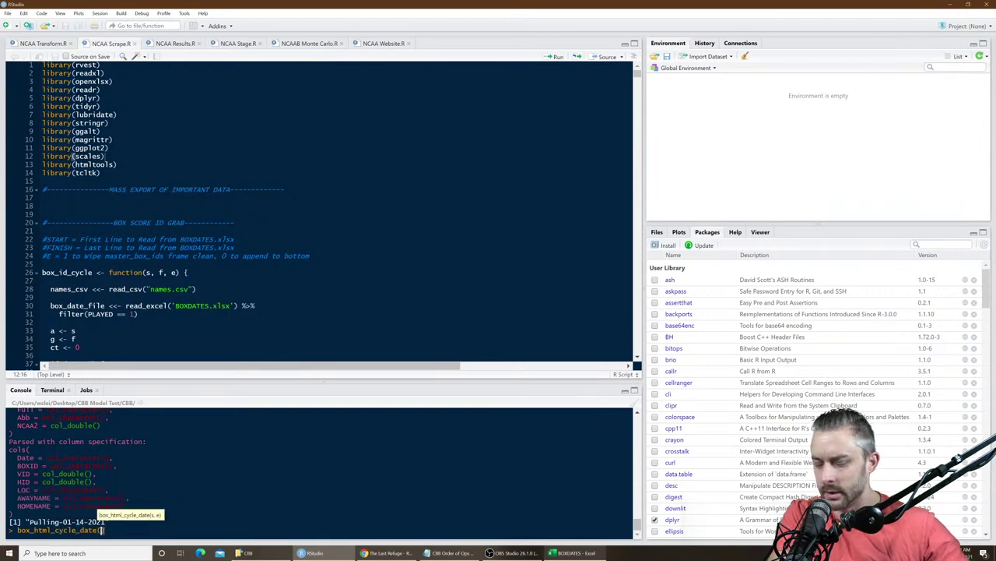
key(alt+Tab)
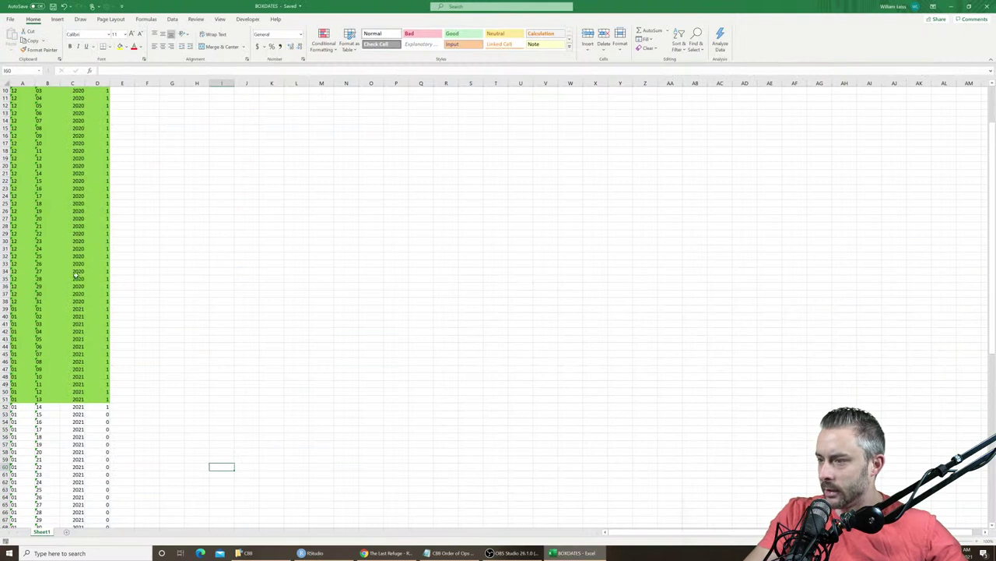
scroll(47, 193, up, 1)
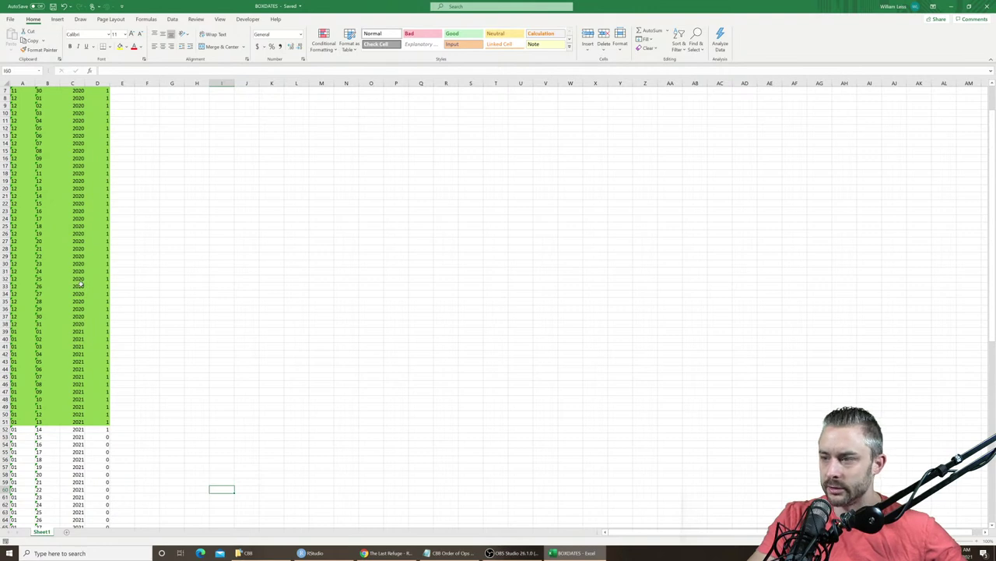
key(alt+Tab)
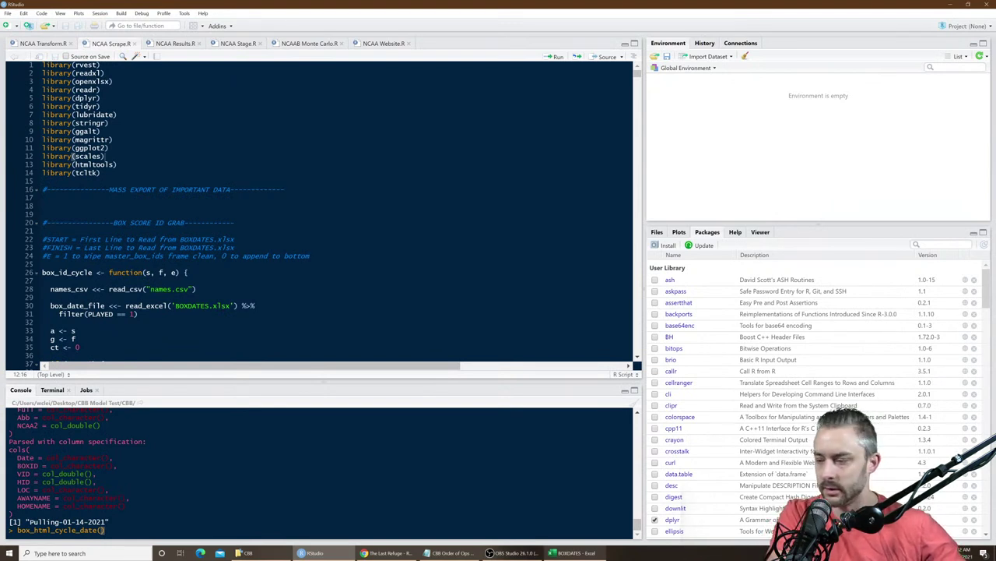
text(50, 50))
key(Return)
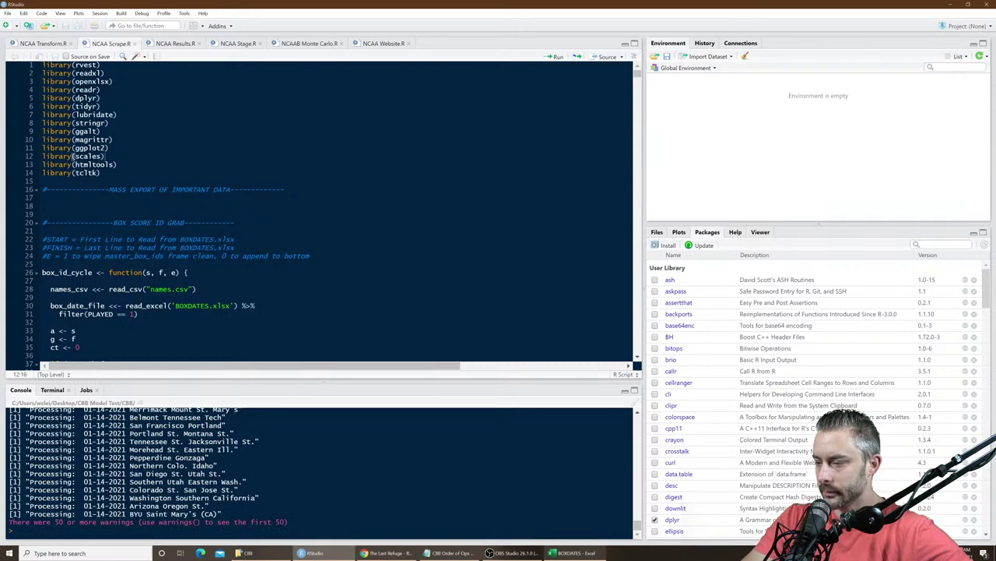
Step: Open box_scores_01-14-2021 from the boxscores folder inside CBB, look through the player rows, and close the file
click(248, 553)
scroll(168, 344, down, 18)
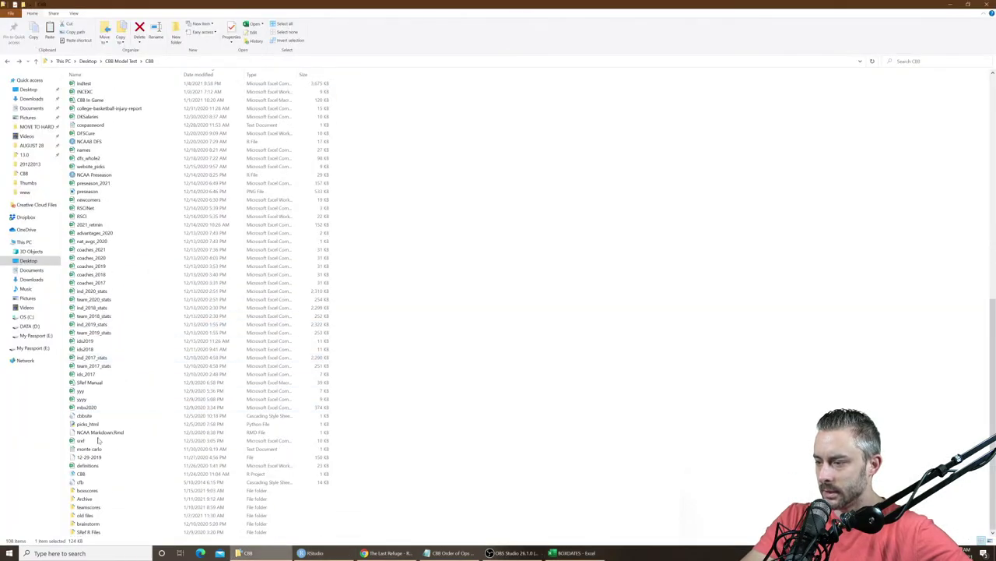
click(108, 491)
double_click(108, 491)
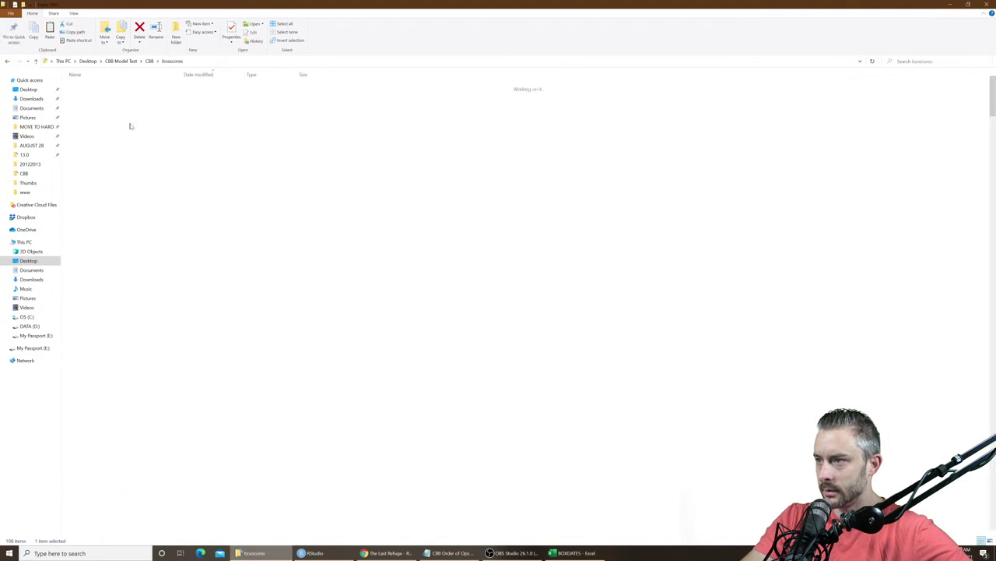
click(122, 89)
key(alt+Tab)
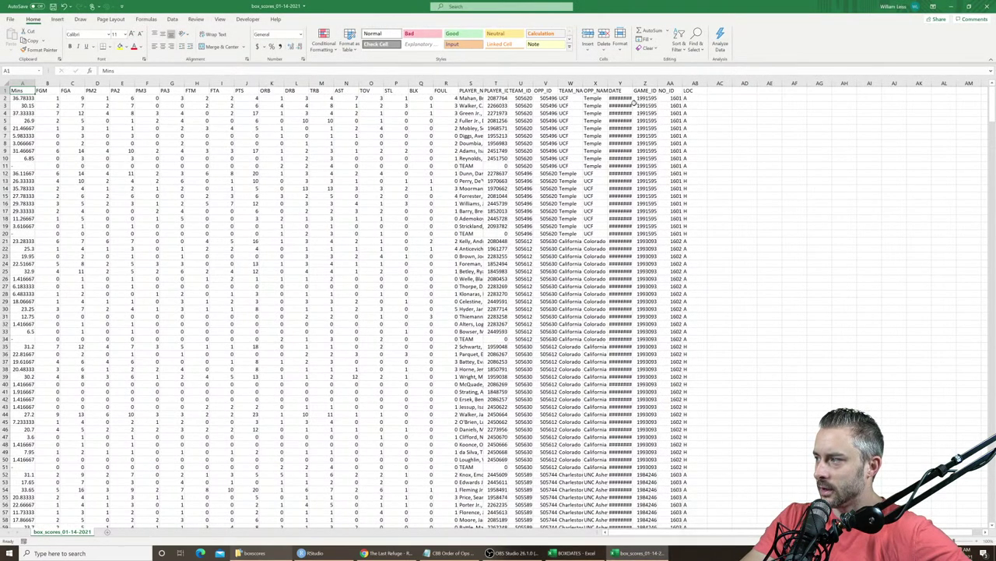
scroll(341, 228, down, 20)
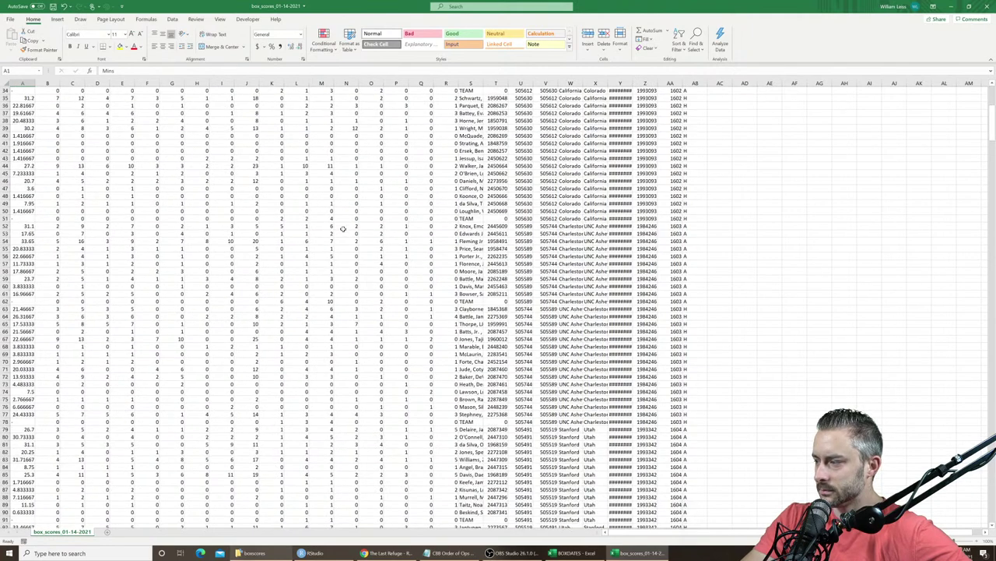
scroll(340, 227, down, 5)
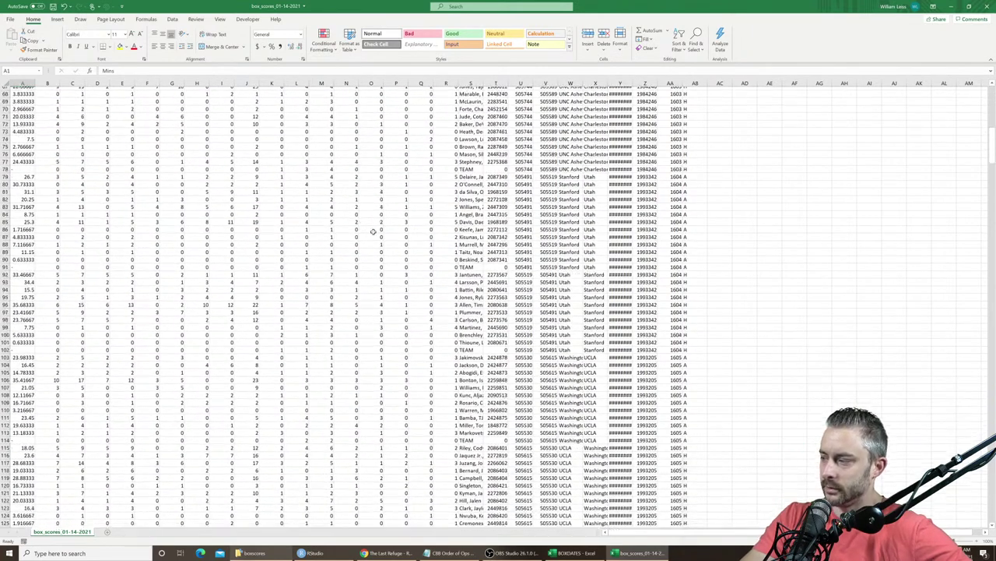
key(alt+Tab)
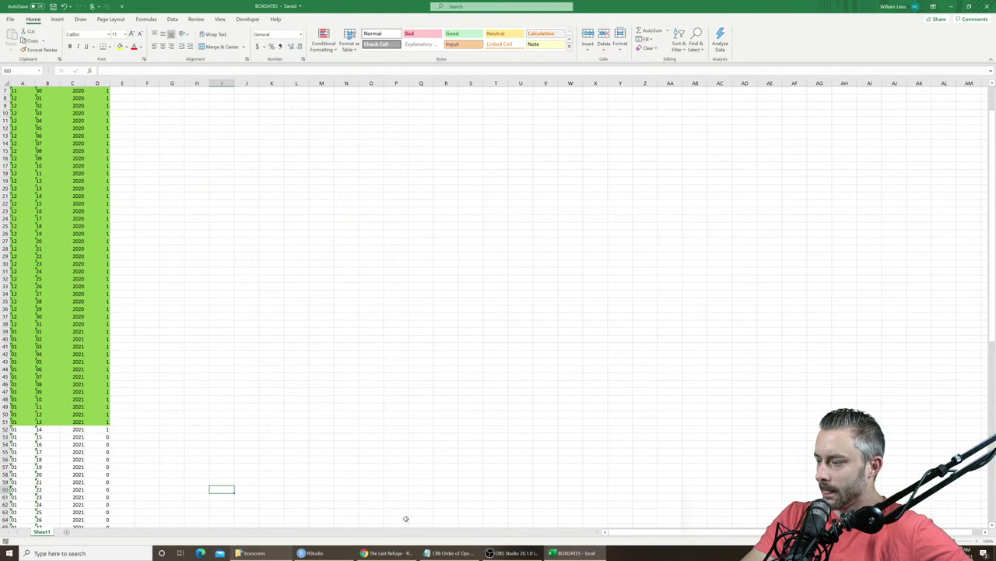
Step: Fill the 01/14/2021 row in BOXDATES with the standard light green, and save and close the workbook
drag(29, 429, 116, 428)
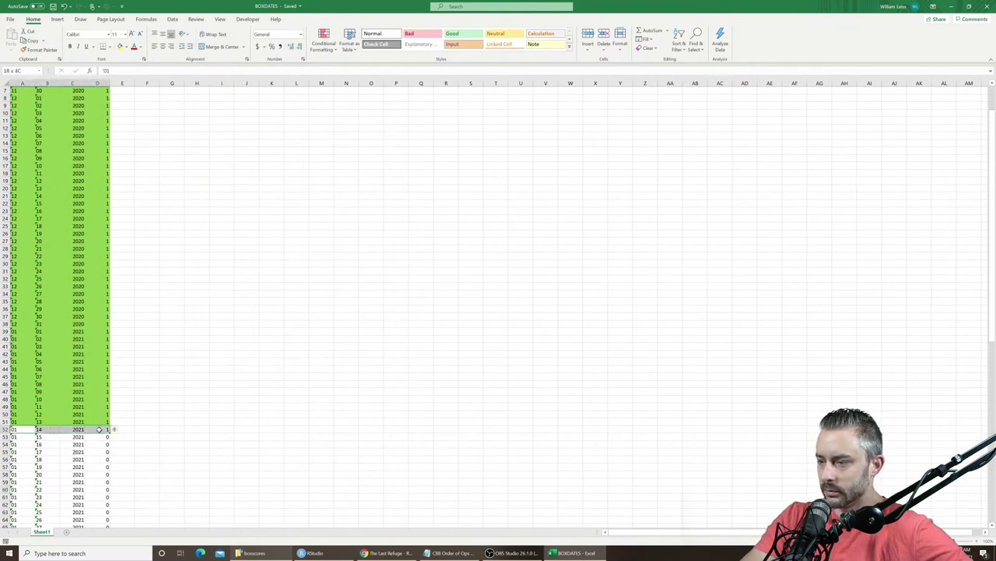
click(125, 47)
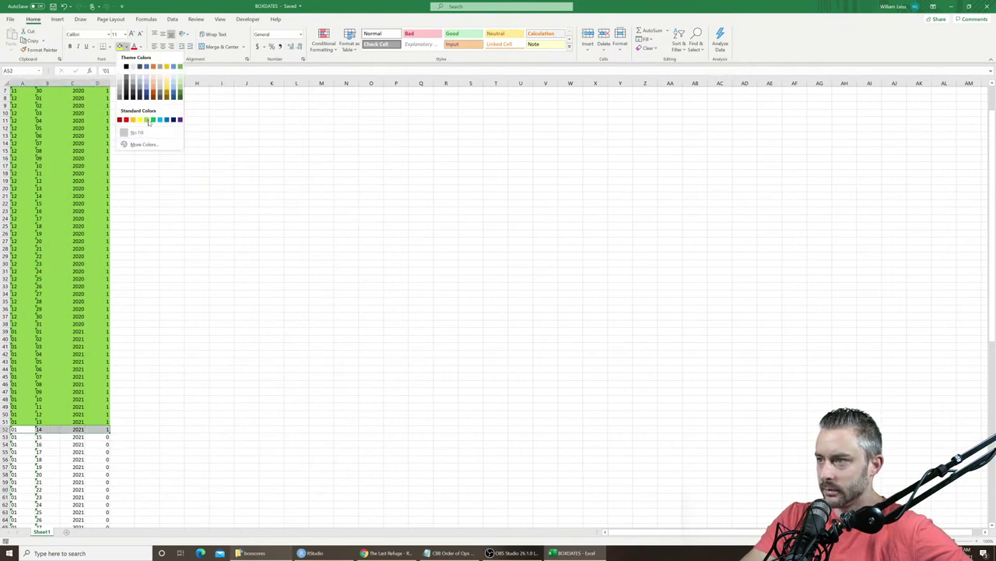
click(149, 120)
click(197, 155)
click(505, 196)
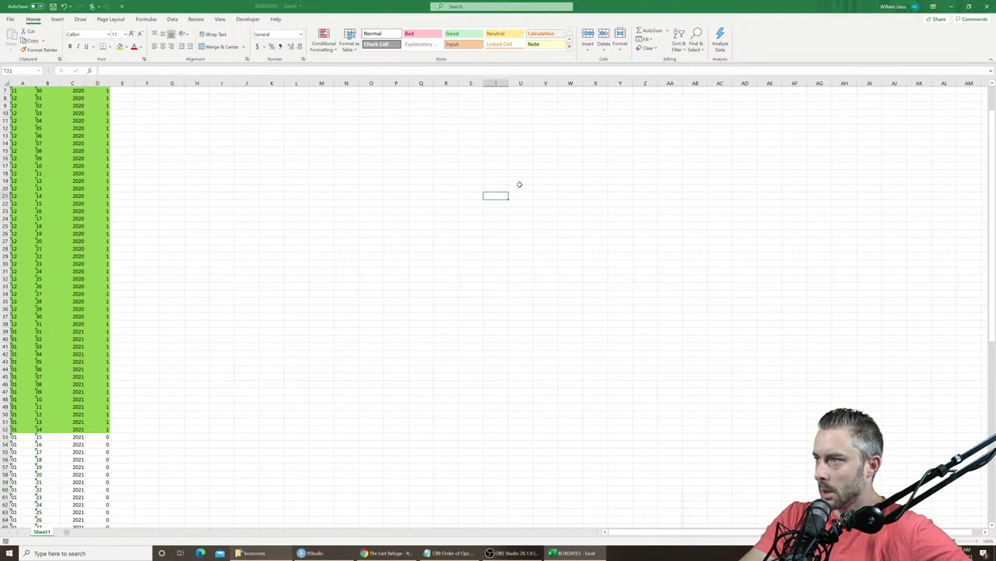
key(alt+Tab)
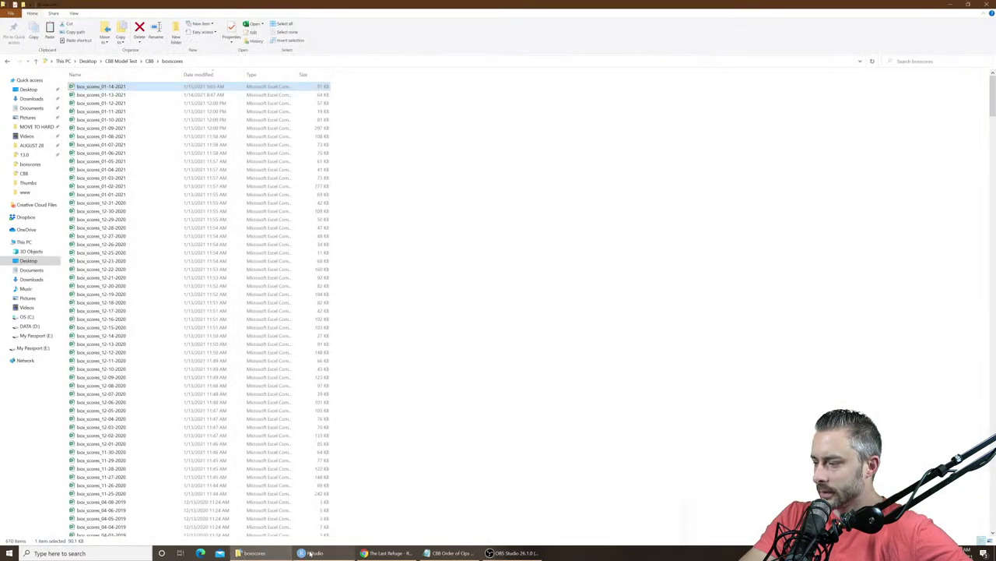
Step: Switch to RStudio and run box_score_compile(1) in the console
click(310, 553)
text(box)
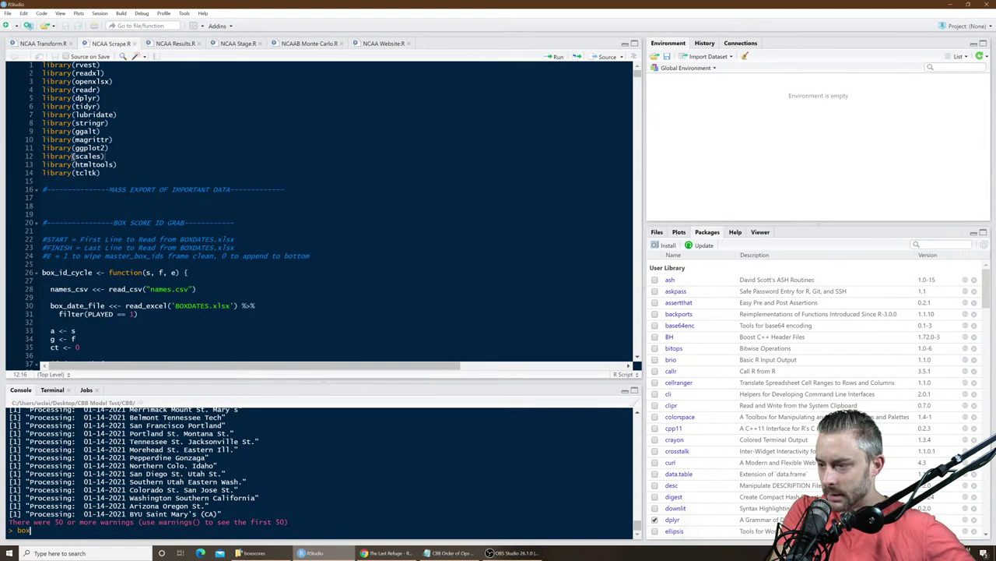
text(_score_cycle())
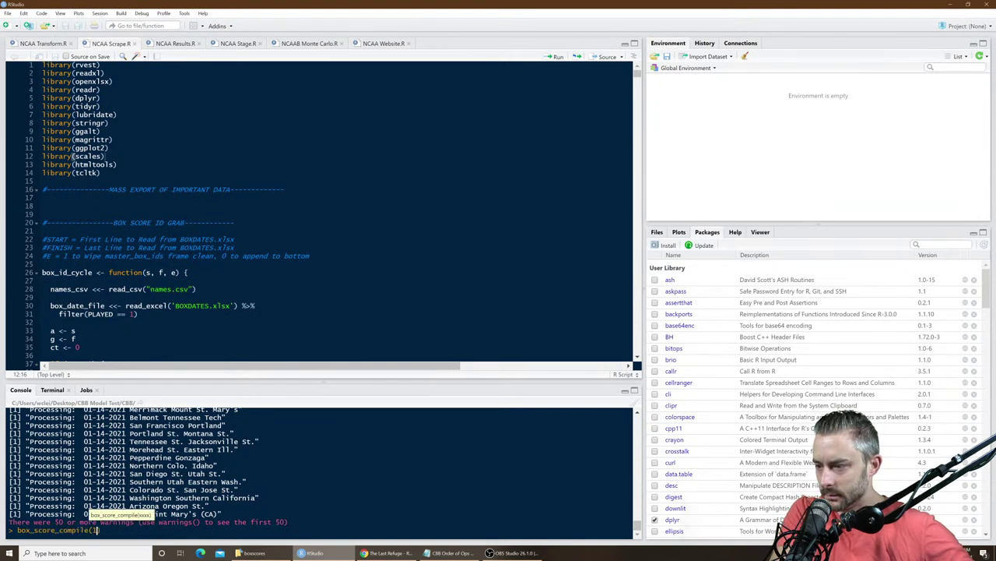
key(Return)
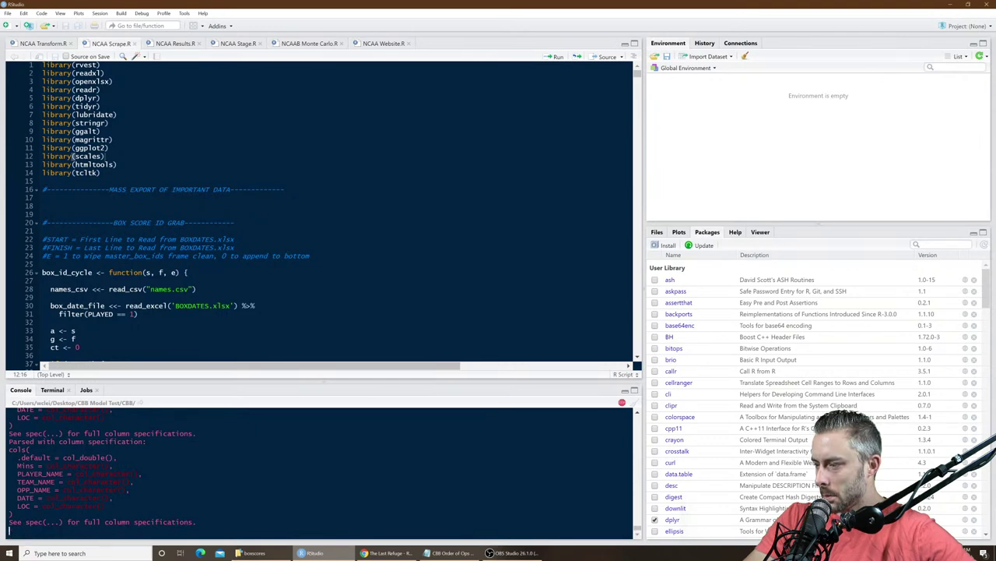
Step: Review the update sequence in the CBB Order of Ops notes and check the OBS Studio window
click(445, 553)
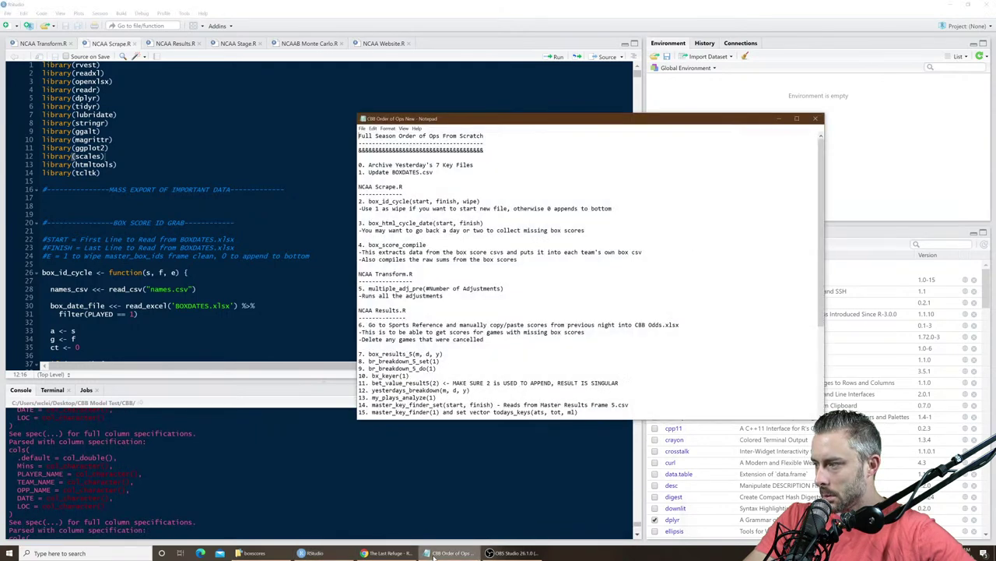
click(445, 553)
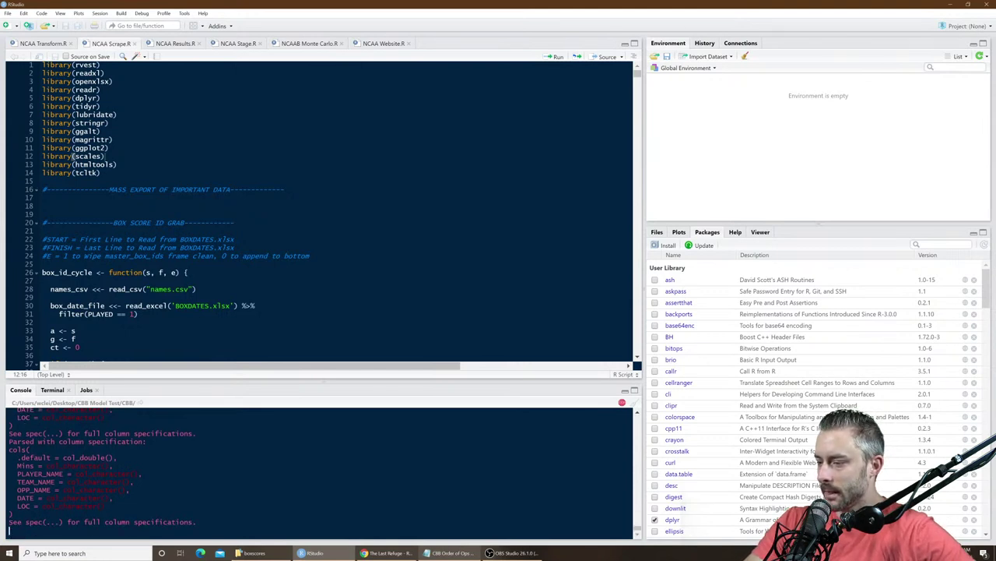
click(513, 554)
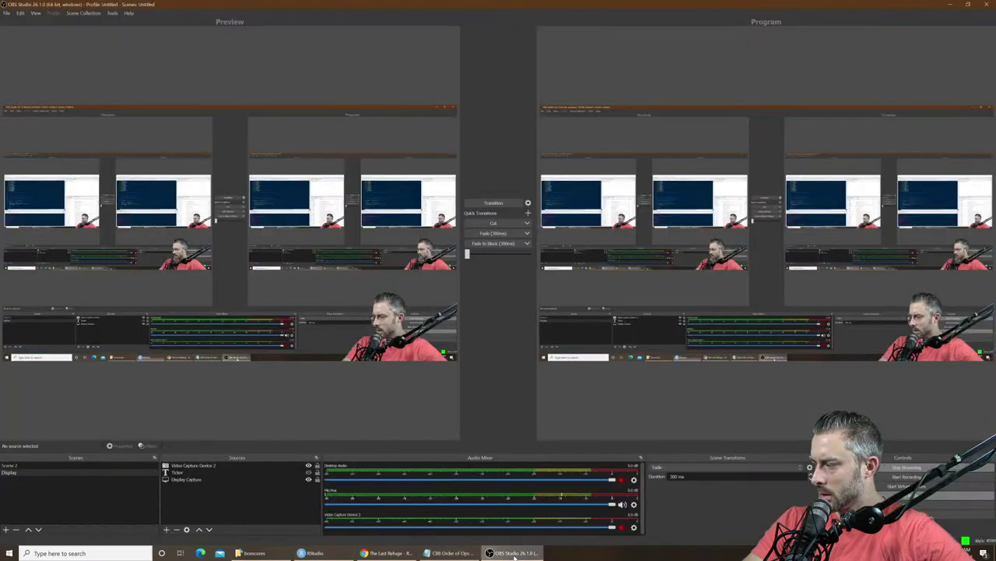
click(513, 555)
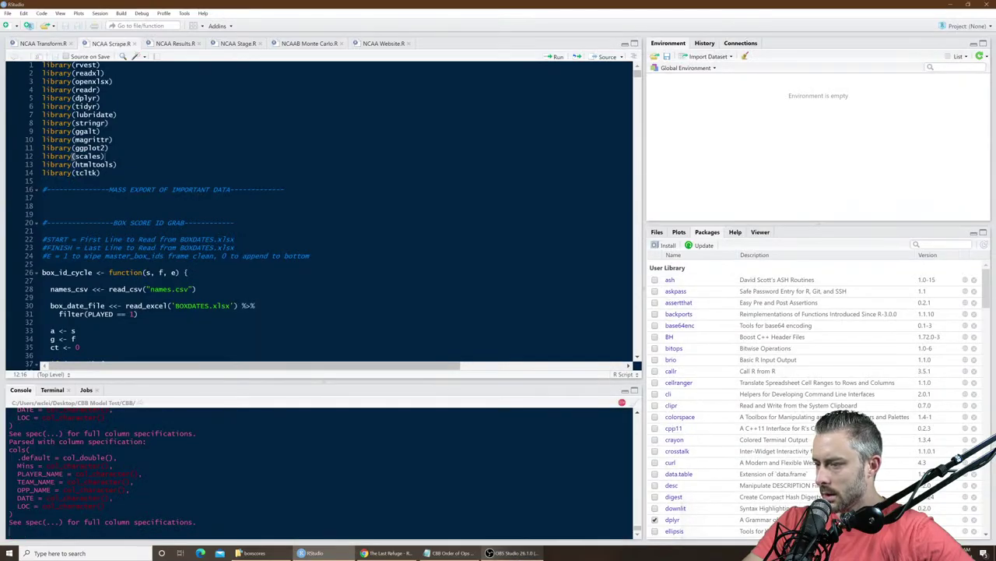
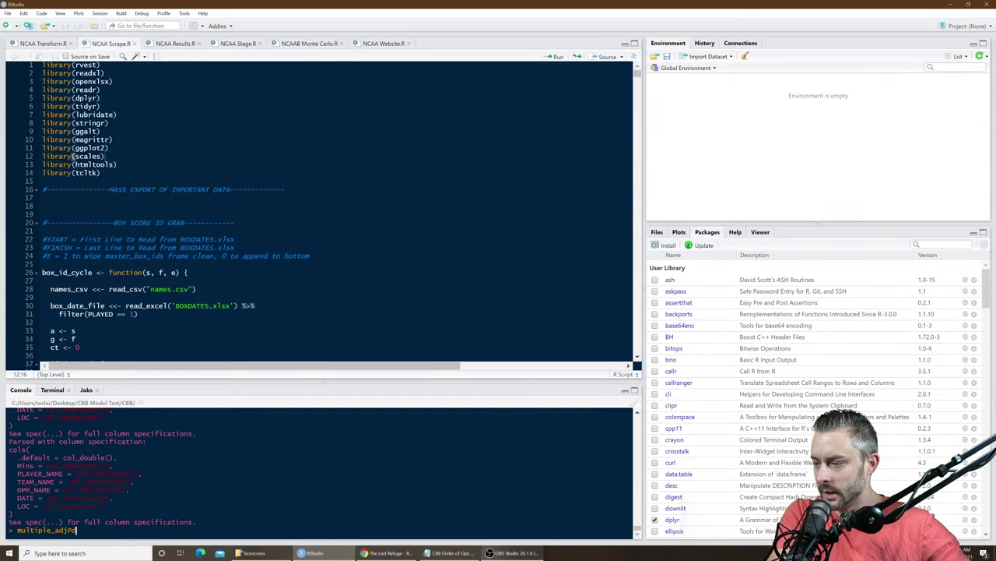
Step: Run multiple_adj_do(5) in the RStudio console to apply five rounds of adjustments
text(o)
key(Tab)
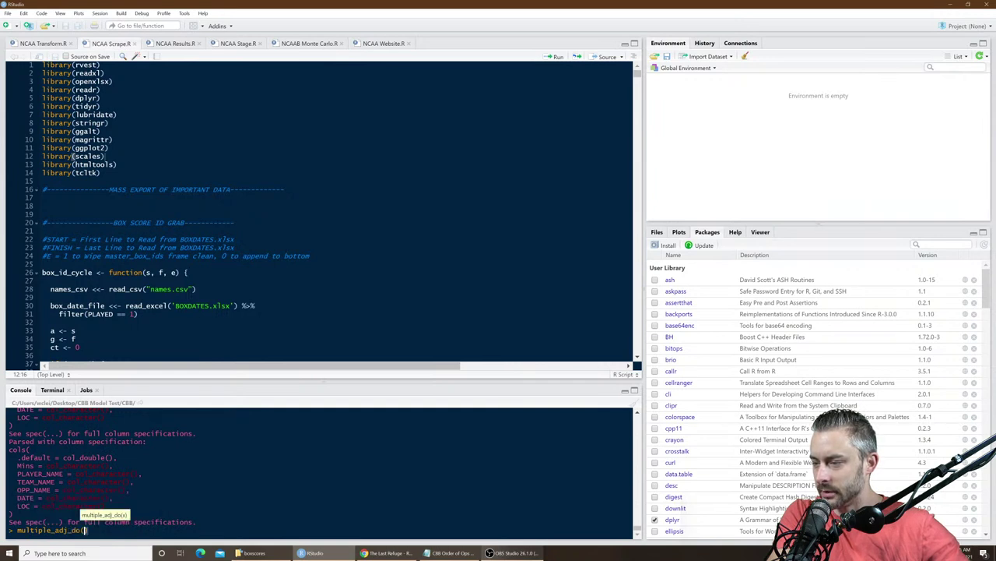
text(5)
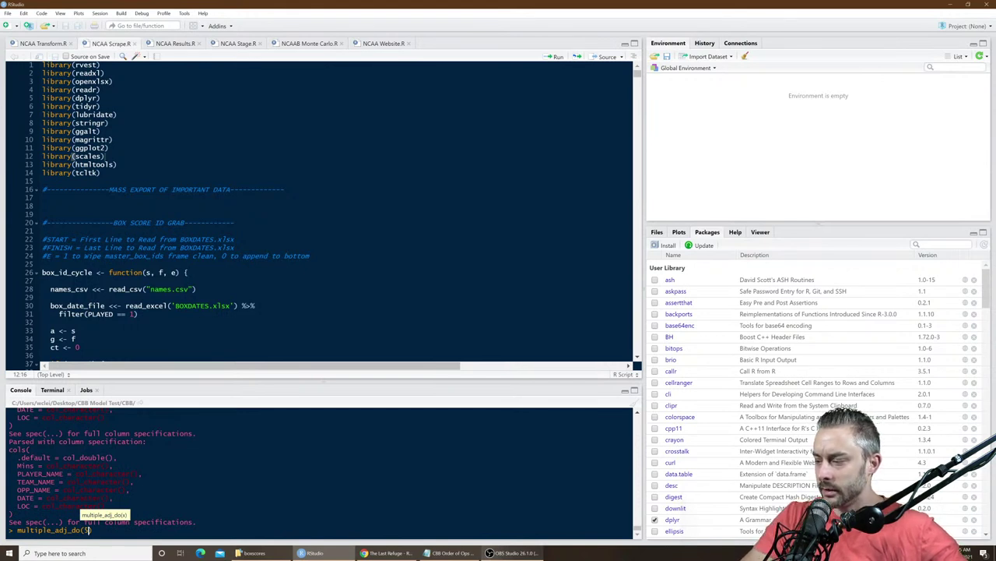
key(Return)
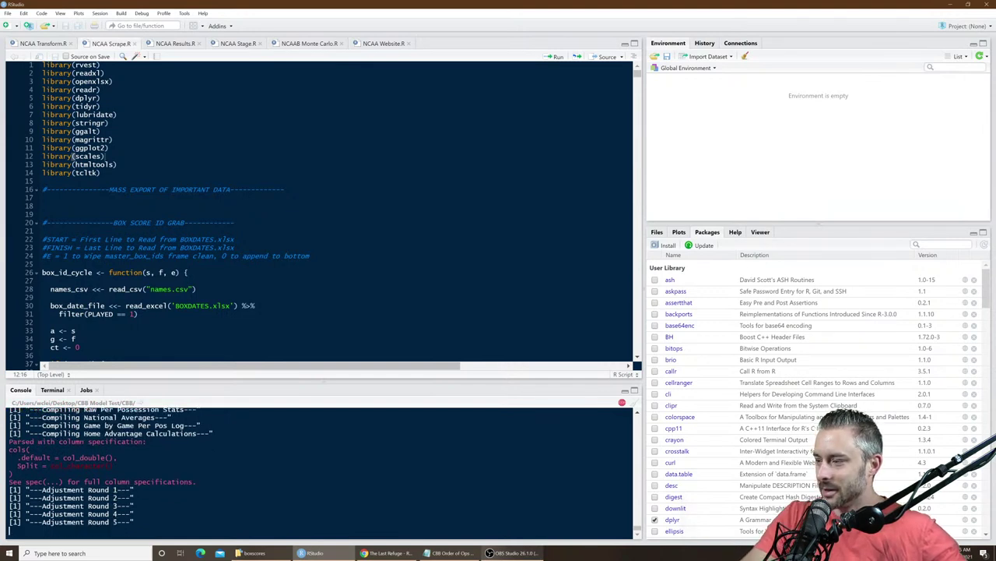
Step: Close the open Chrome window and start Google Chrome afresh on baseball-reference.com
right_click(374, 553)
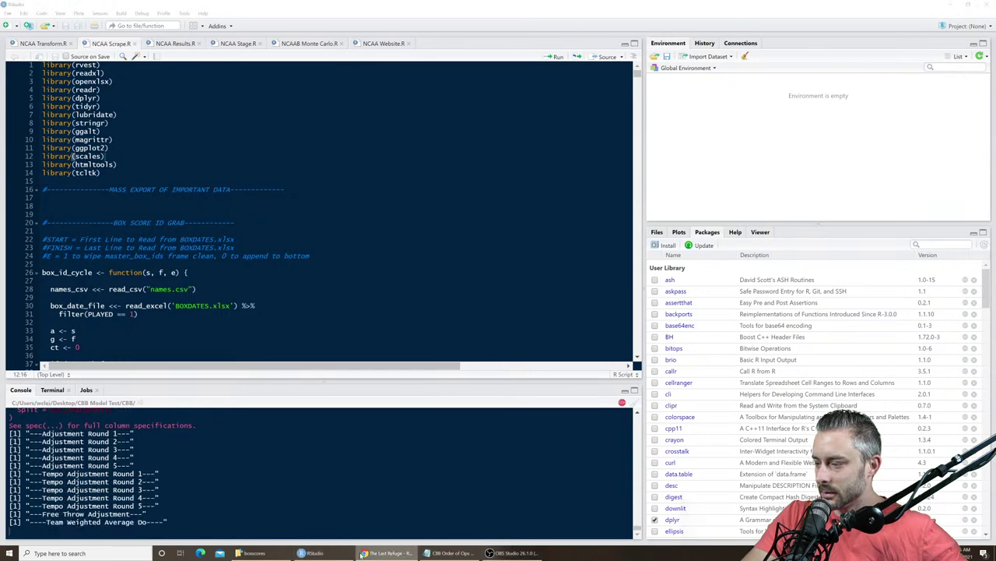
click(363, 537)
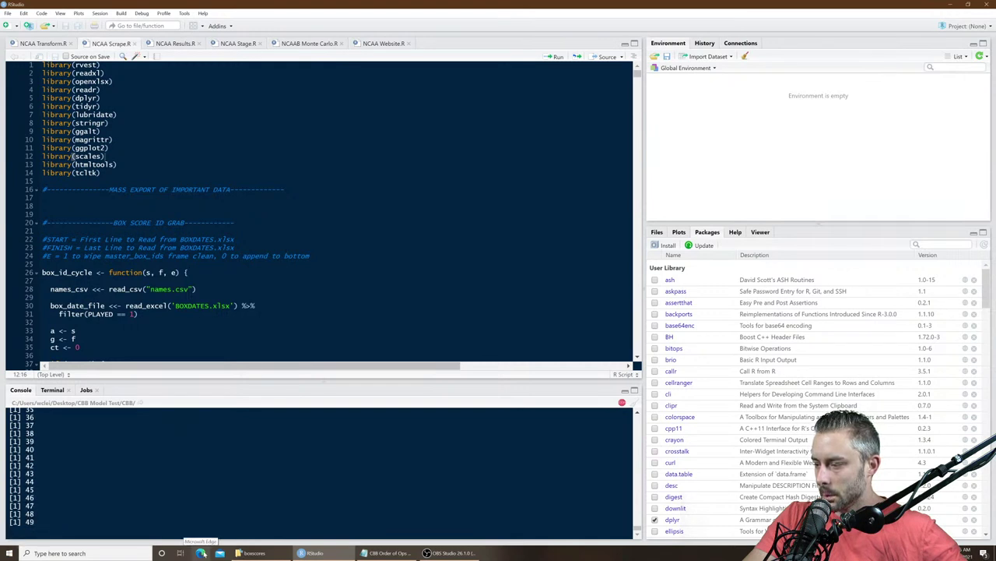
click(201, 553)
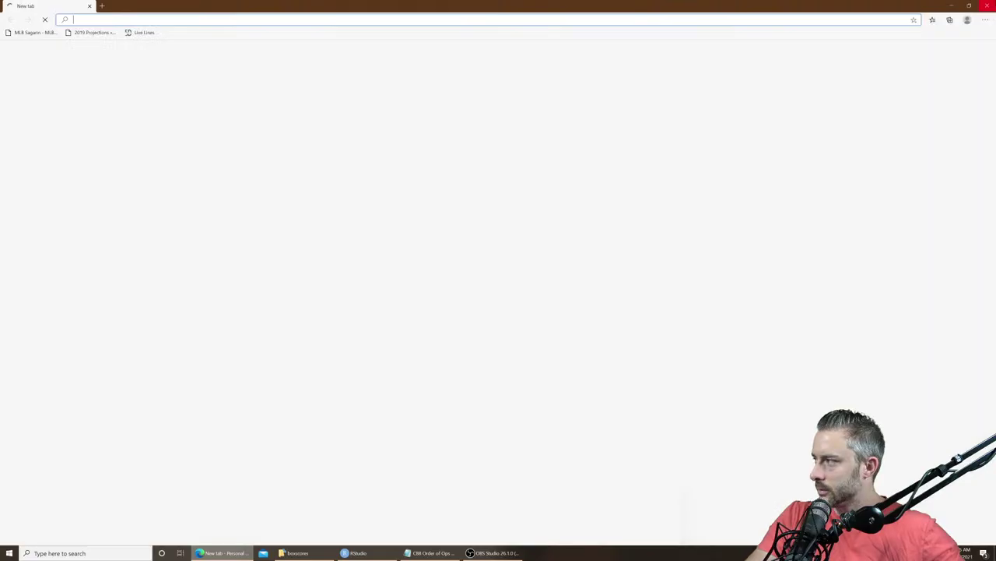
click(983, 6)
click(9, 553)
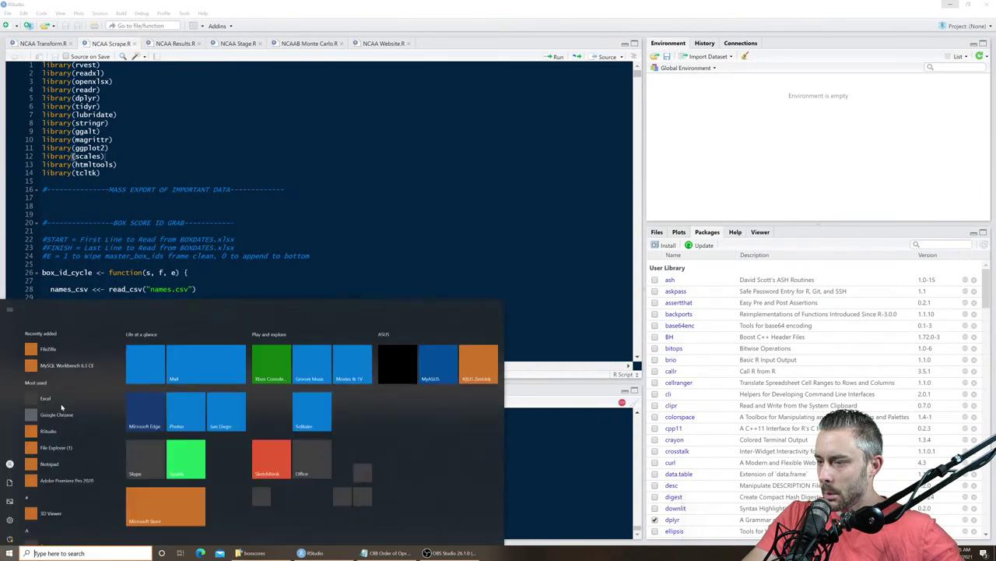
click(9, 553)
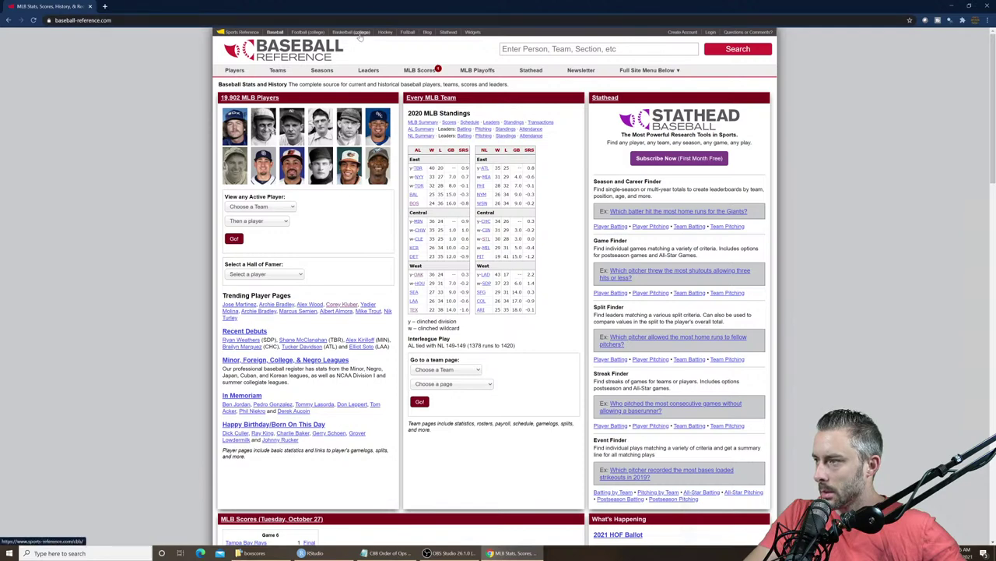
Step: Open the Sports Reference college basketball scores for January 14, 2021 and copy all the game results
click(360, 34)
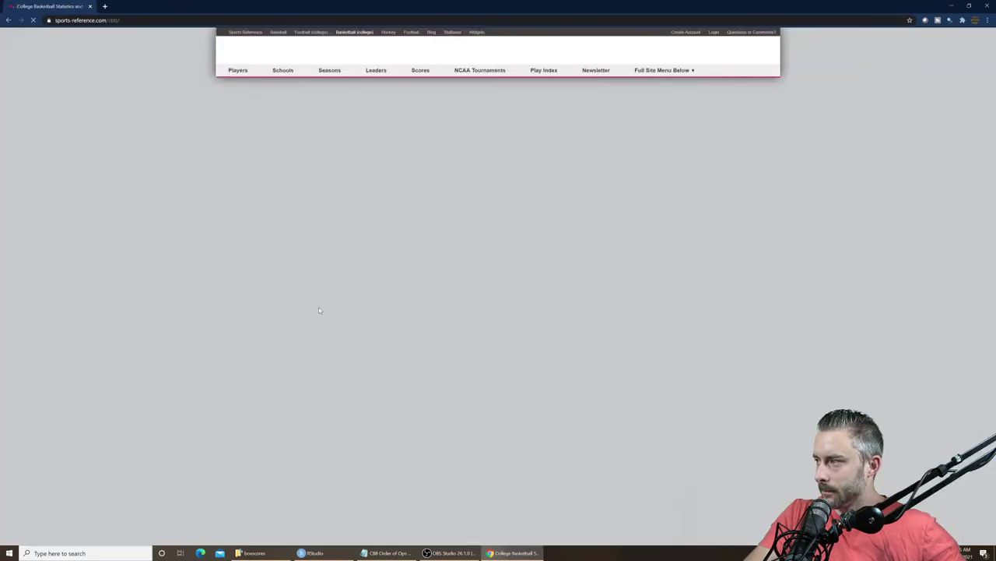
scroll(319, 310, down, 3)
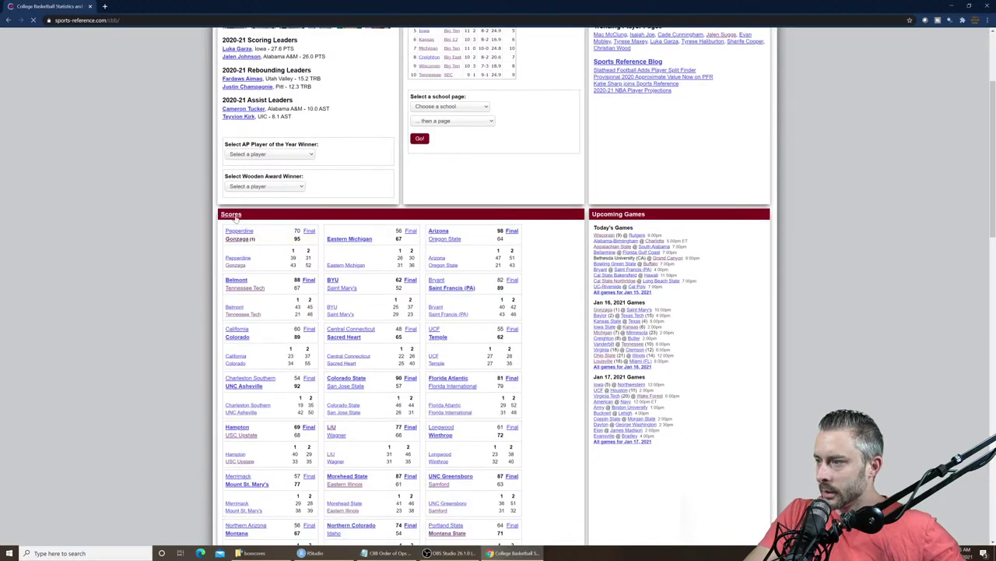
click(234, 216)
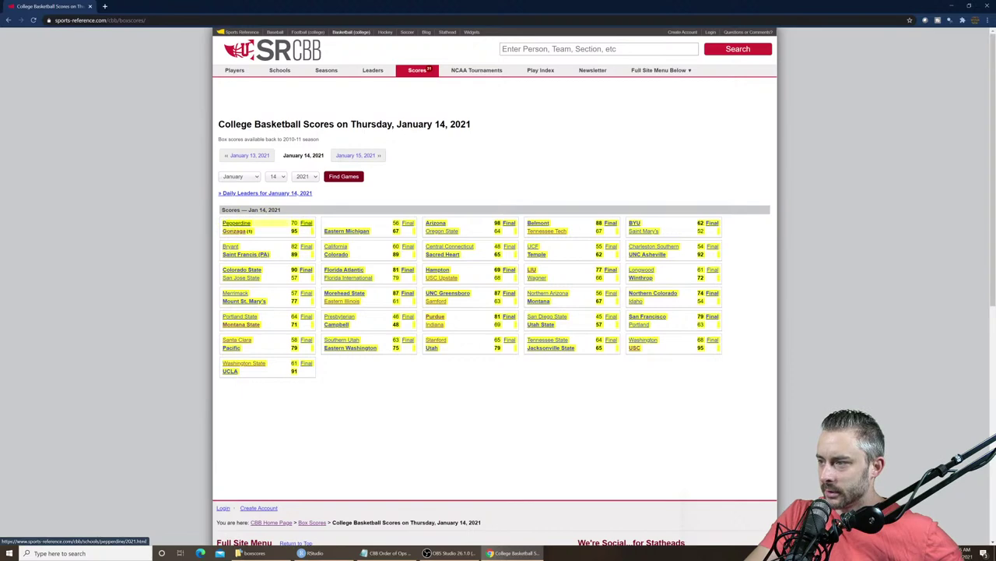
Step: Switch to File Explorer, go back to the CBB folder and open the CBB Odds workbook
click(264, 552)
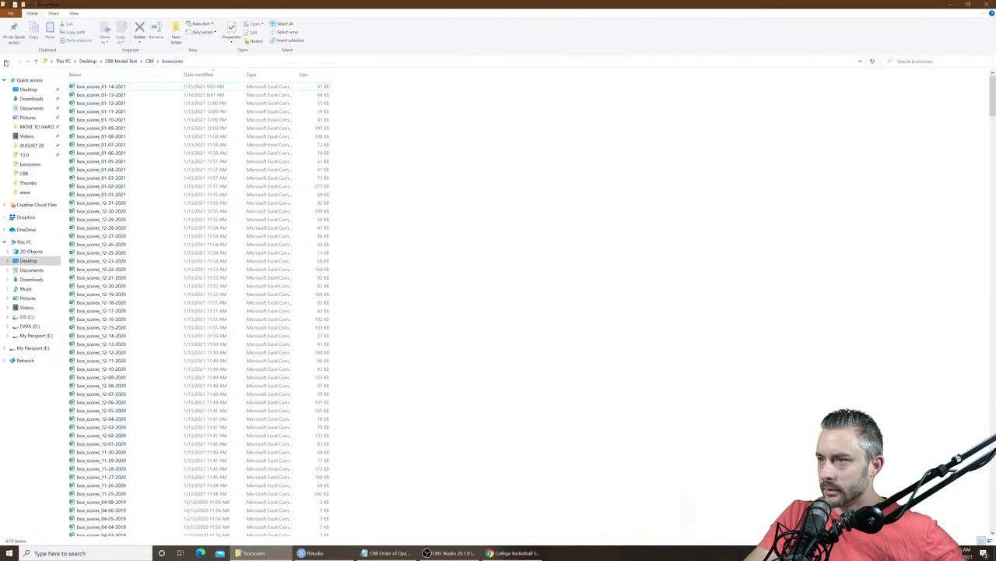
click(6, 61)
scroll(201, 265, up, 3)
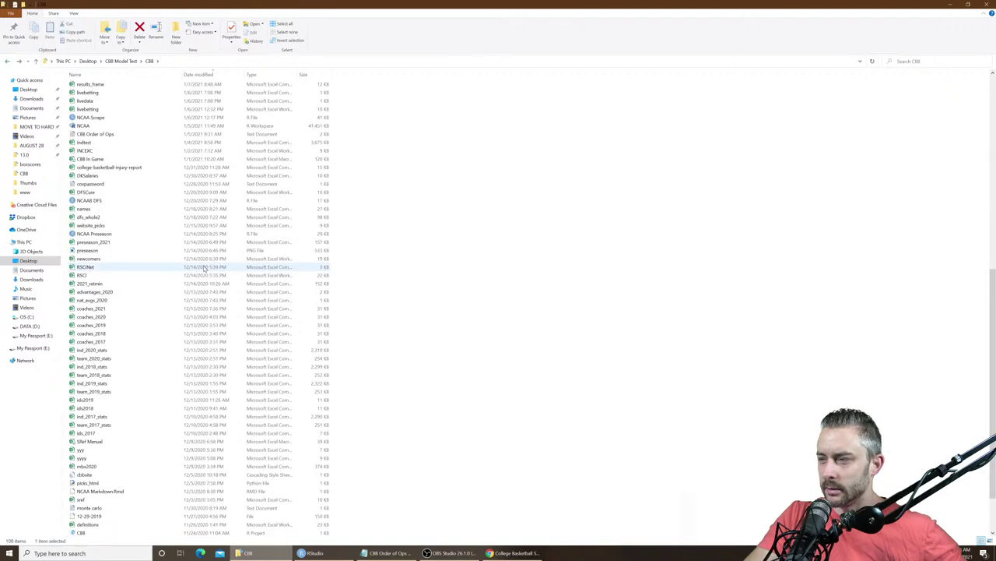
scroll(203, 269, up, 5)
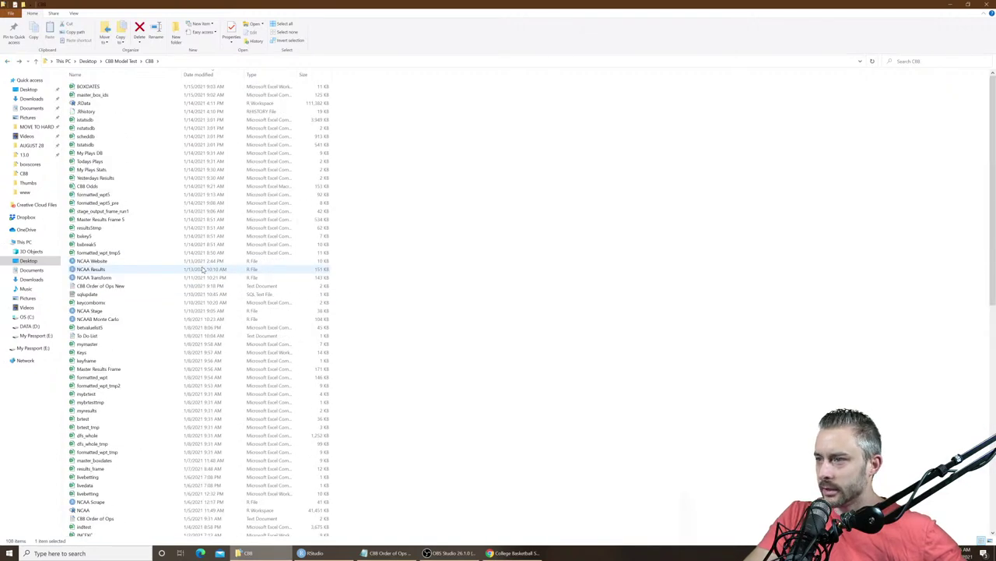
double_click(121, 187)
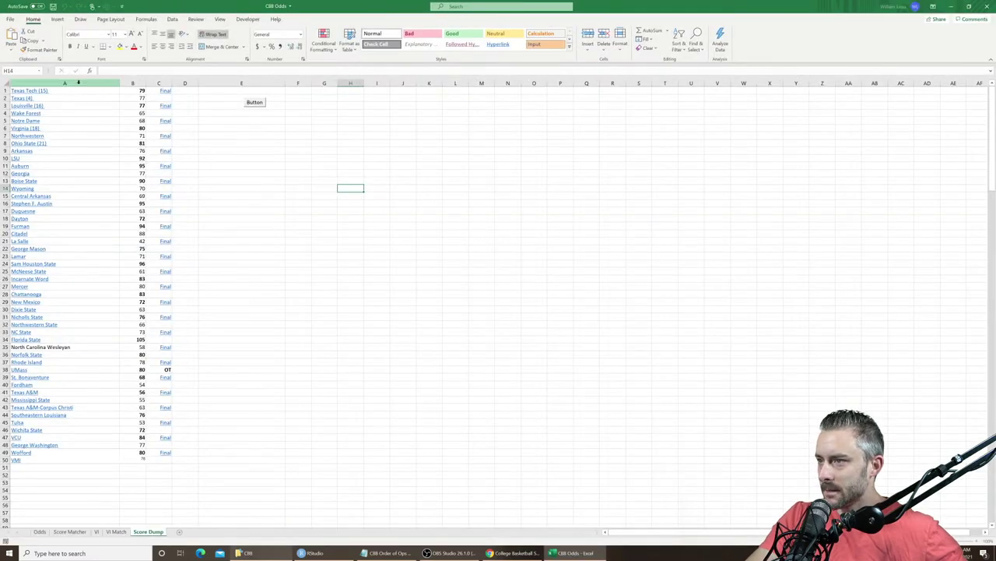
Step: Clear columns A to C of the Score Dump sheet and paste the copied scores in from cell A1
drag(76, 82, 165, 82)
right_click(165, 82)
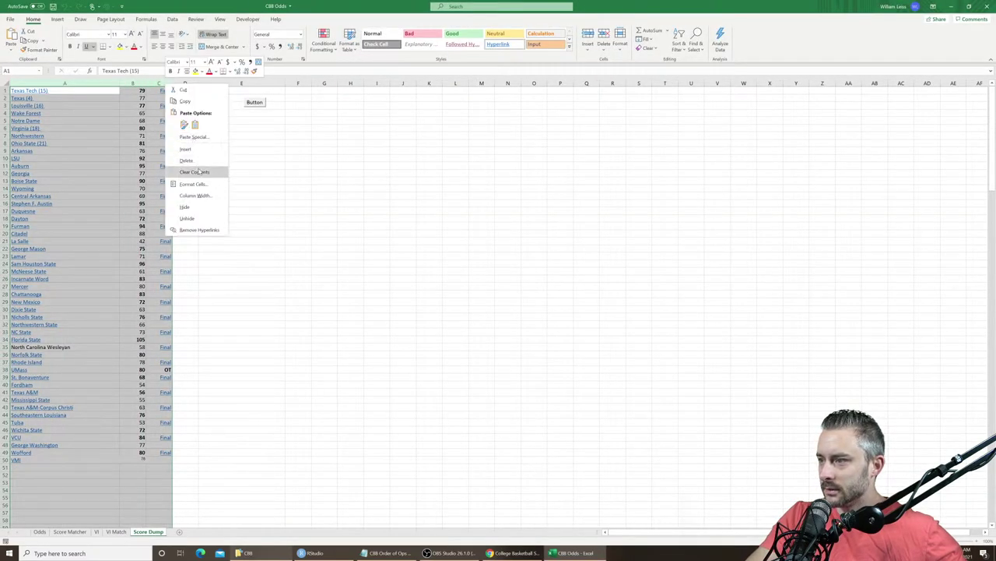
click(195, 171)
click(76, 92)
key(ctrl+v)
click(269, 174)
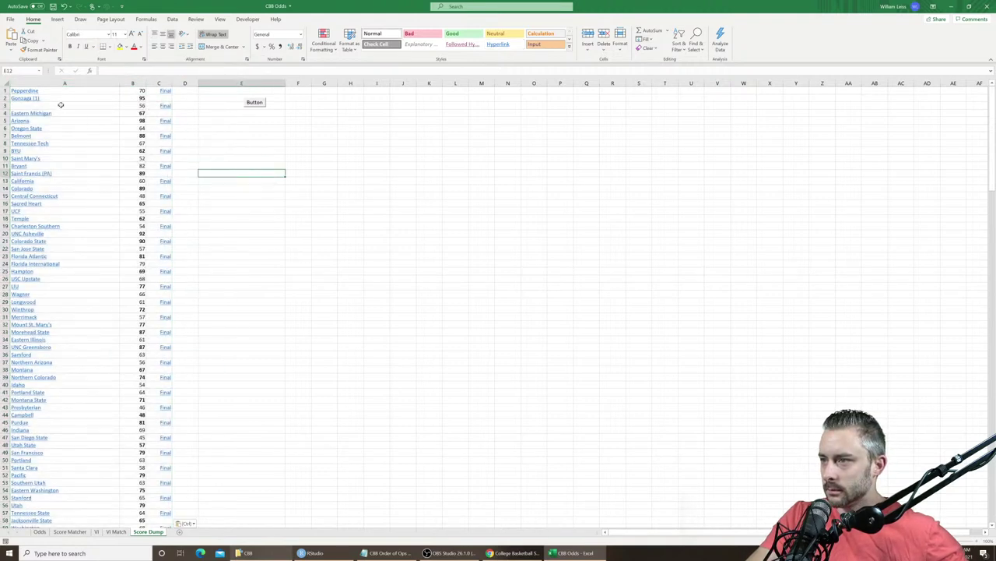
Step: Delete cells A3:C4 with the Eastern Michigan game that lacks an opponent name, shifting the cells below up
drag(60, 107, 174, 117)
right_click(174, 117)
click(188, 202)
click(181, 222)
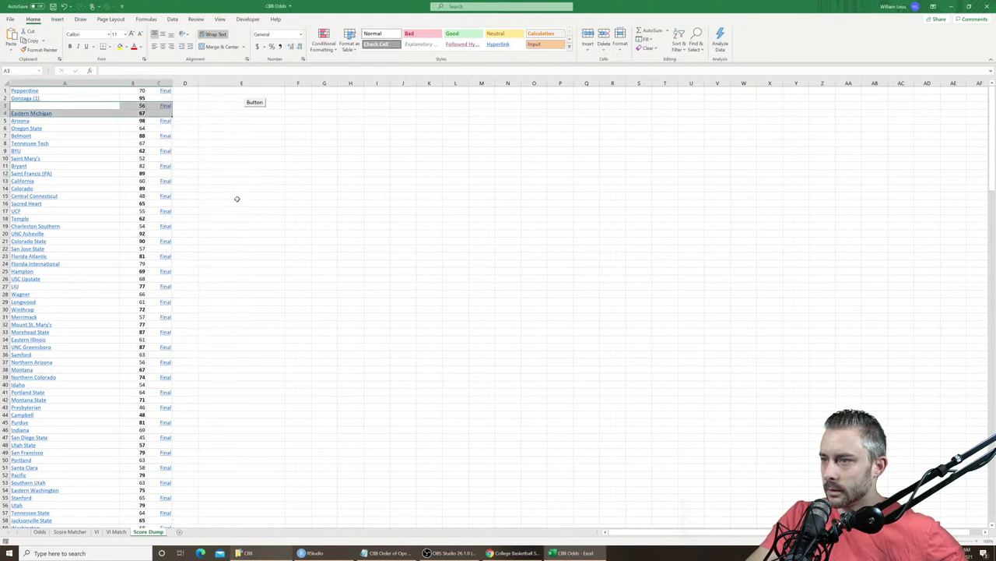
Step: Run the Score Dump sheet's macro to match the scores, then save the CBB Odds workbook and minimize it
click(254, 101)
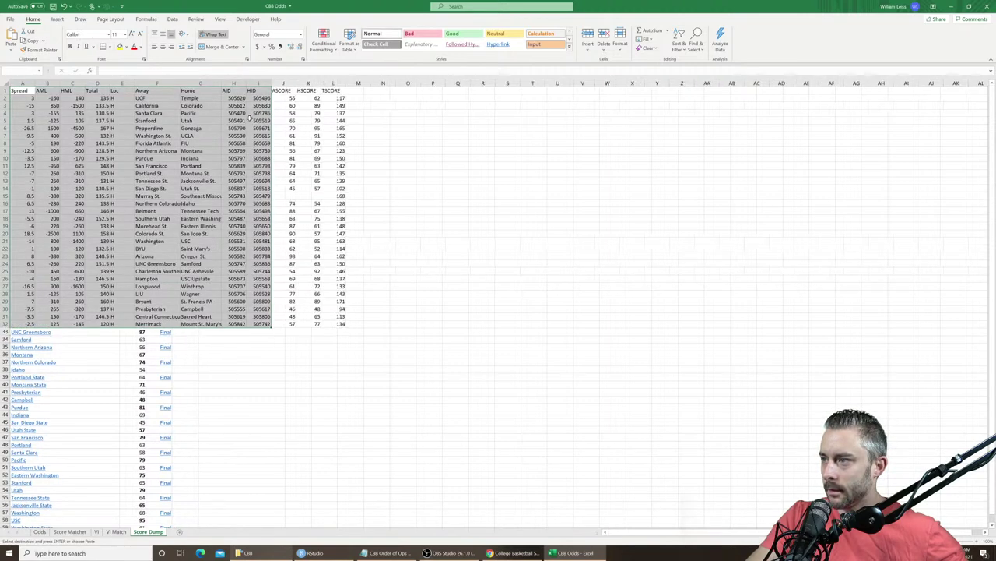
click(395, 272)
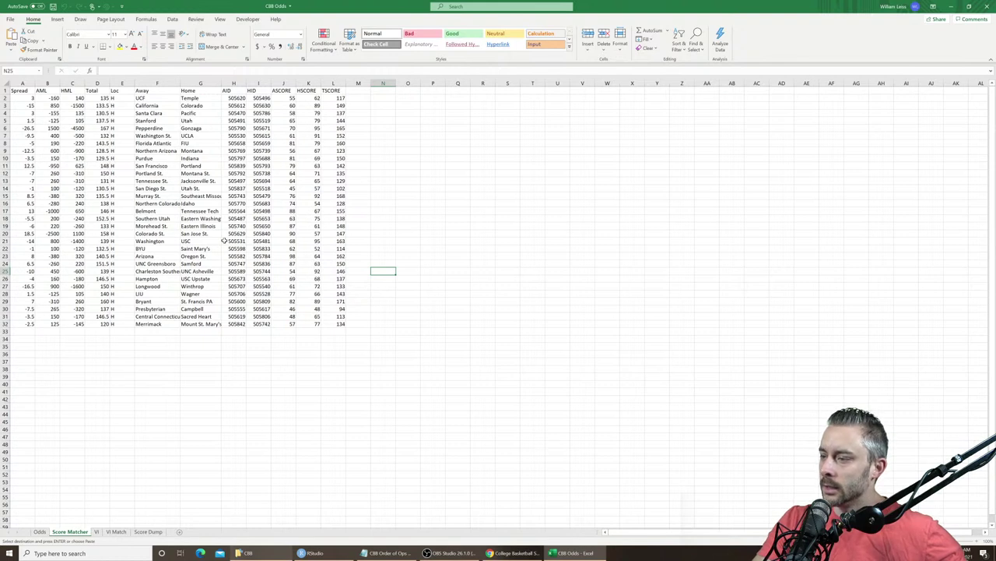
click(201, 188)
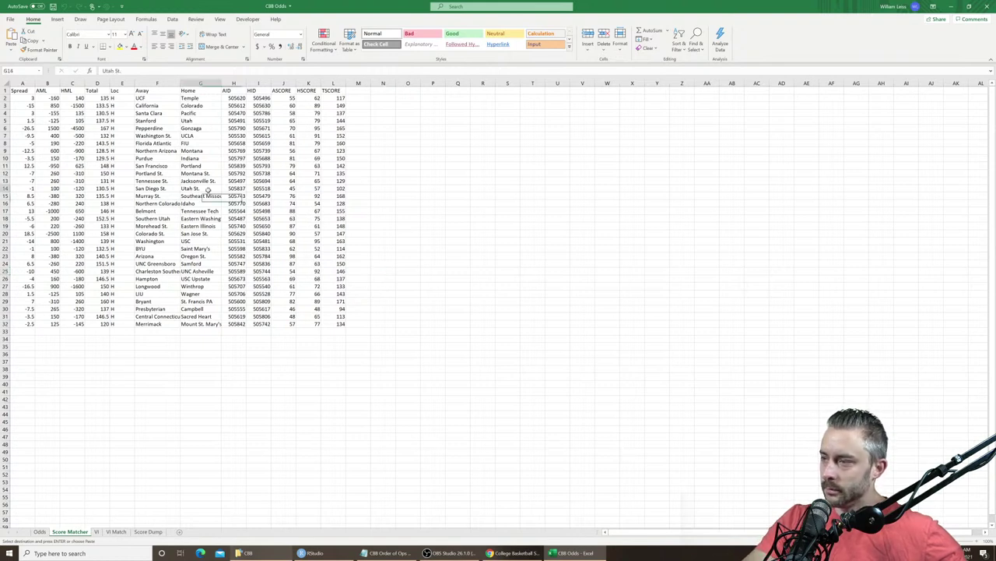
click(54, 5)
click(558, 189)
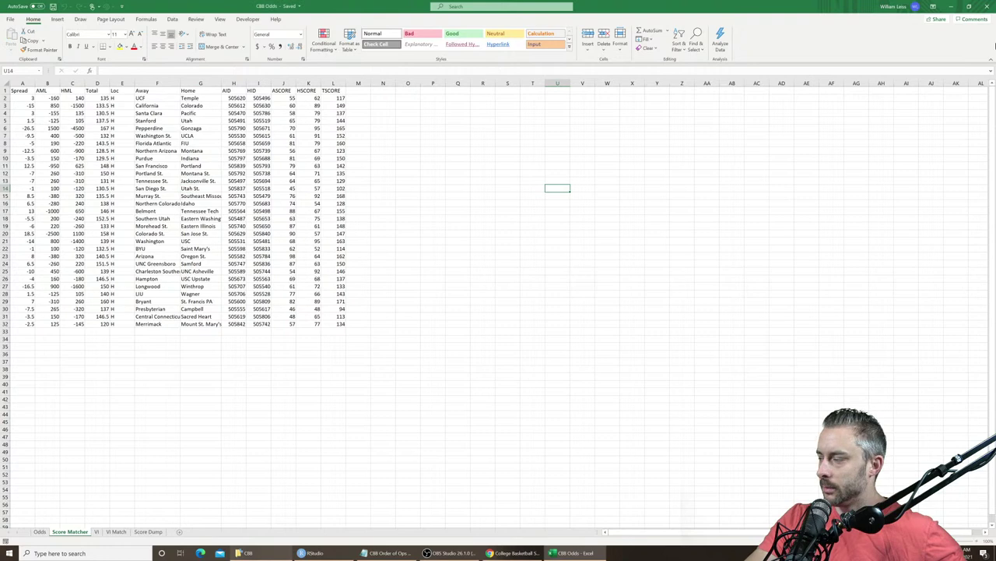
click(953, 6)
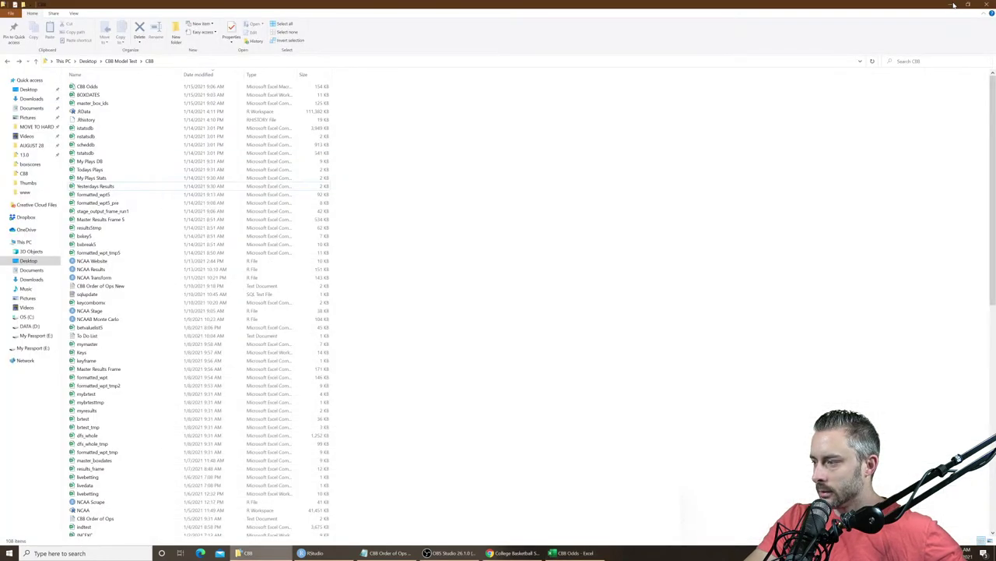
Step: Switch to RStudio to check the adjustment run and review the NCAA Results.R commands in the CBB Order of Ops notes
click(333, 552)
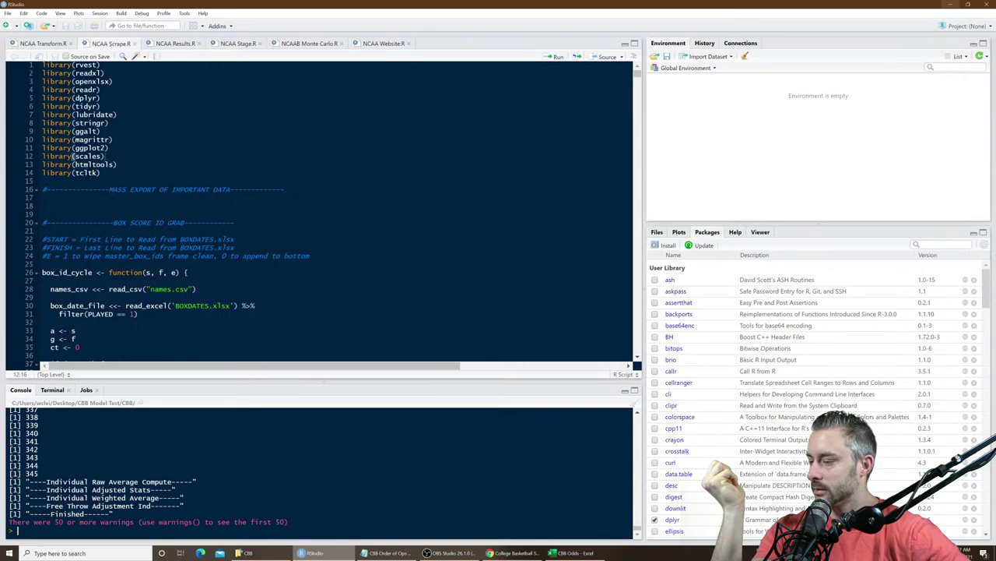
click(381, 554)
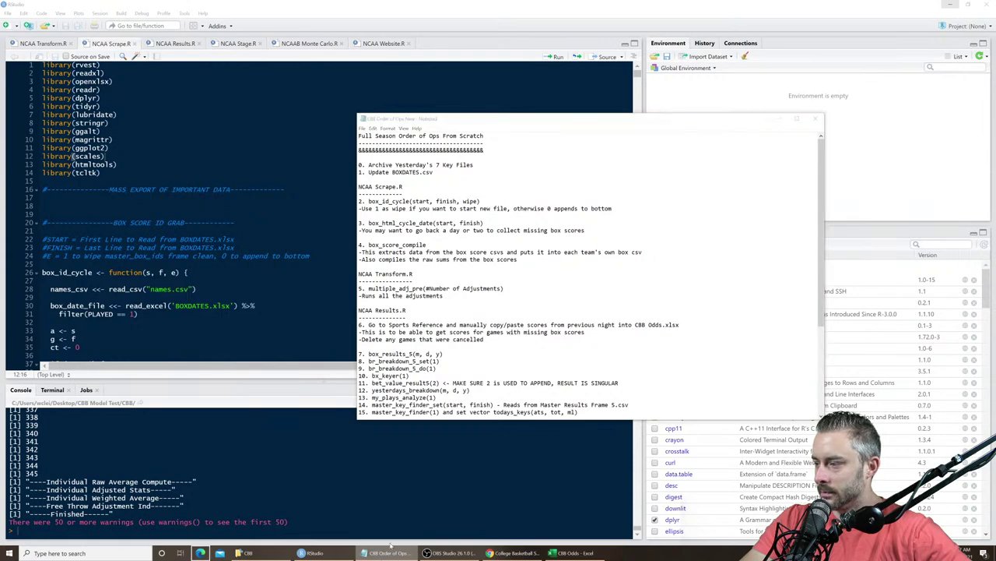
click(384, 554)
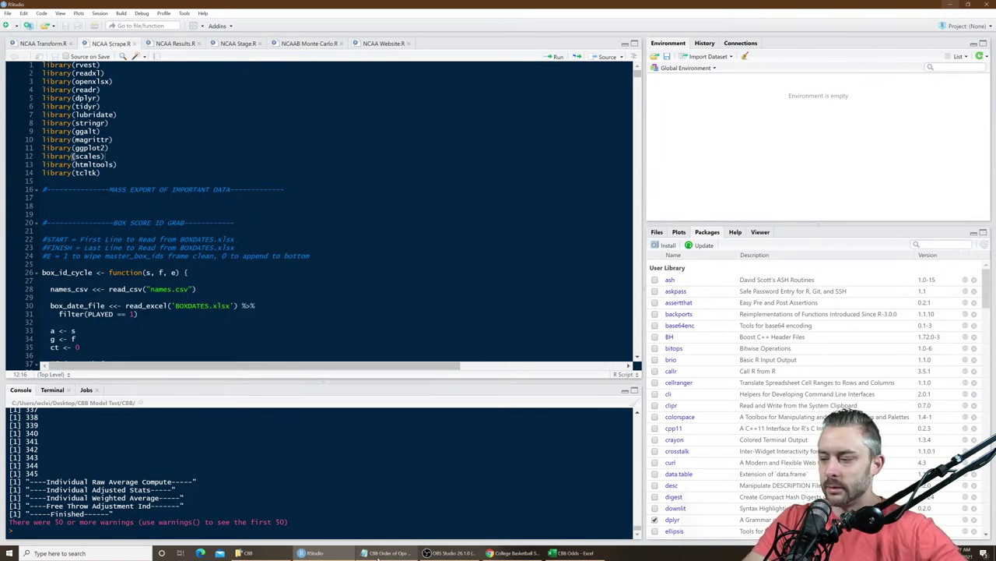
click(383, 553)
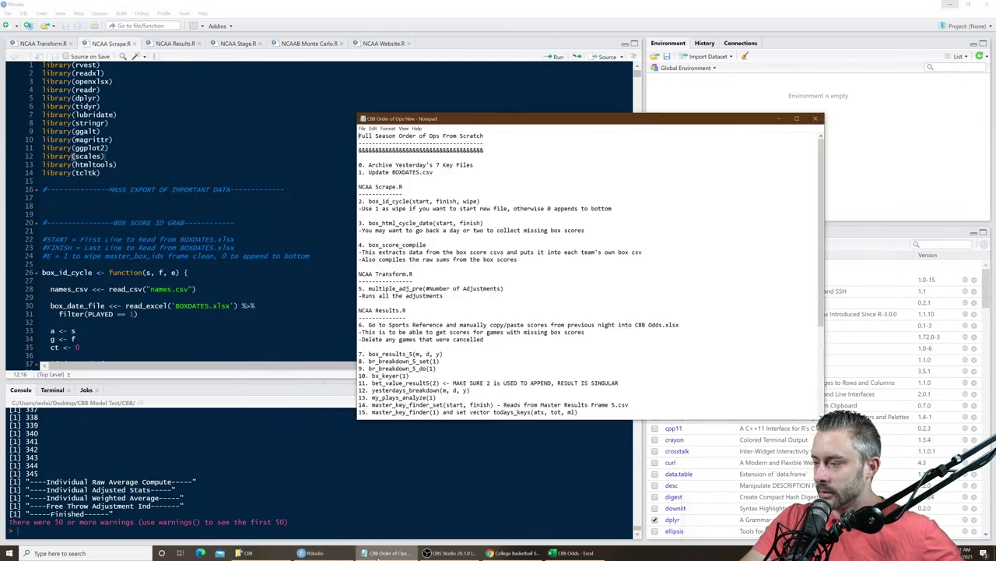
Step: Copy the box_results_5 command from the notes and run it in the RStudio console as box_results_5(1, 14, 2021)
drag(444, 353, 368, 353)
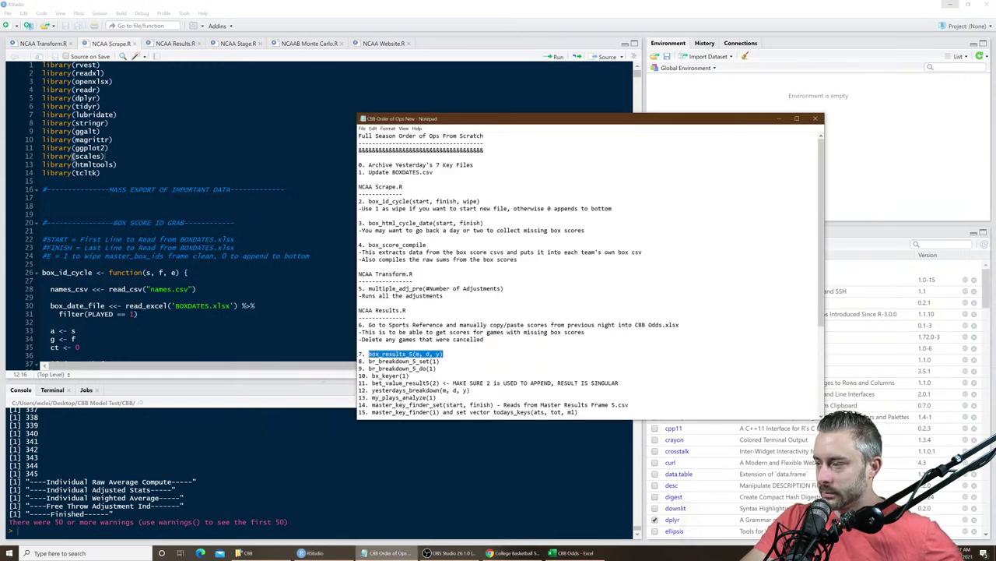
key(alt+Tab)
key(ctrl+v)
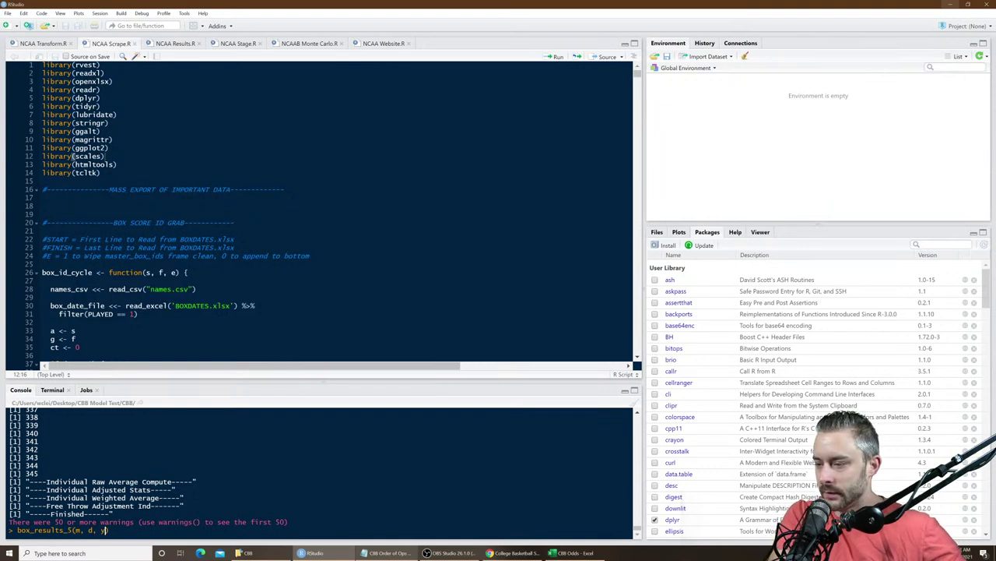
key(BackSpace)
key(BackSpace)
key(BackSpace)
key(BackSpace)
key(BackSpace)
key(BackSpace)
key(BackSpace)
text(1, 13,)
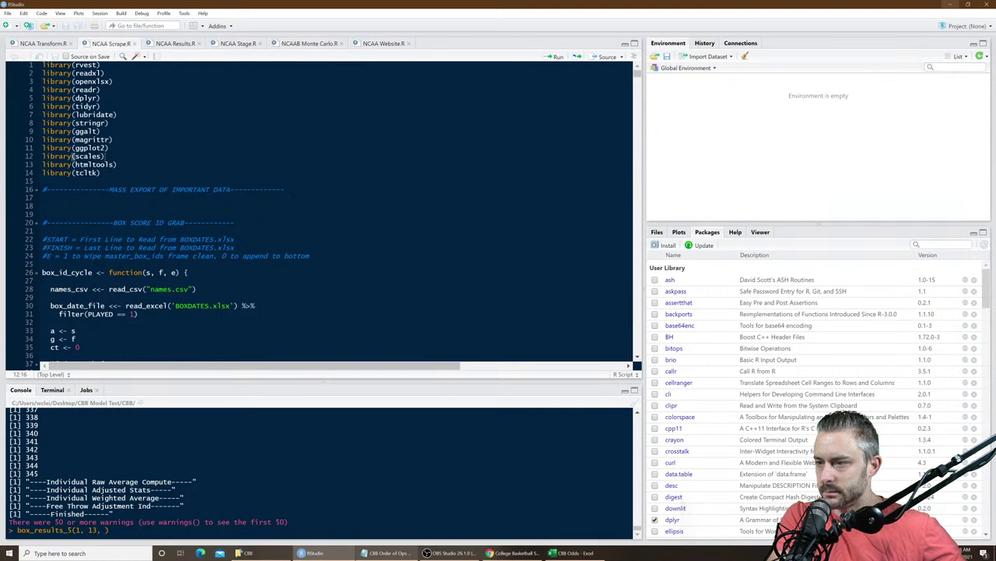
key(BackSpace)
key(BackSpace)
key(BackSpace)
text(4, 2021)
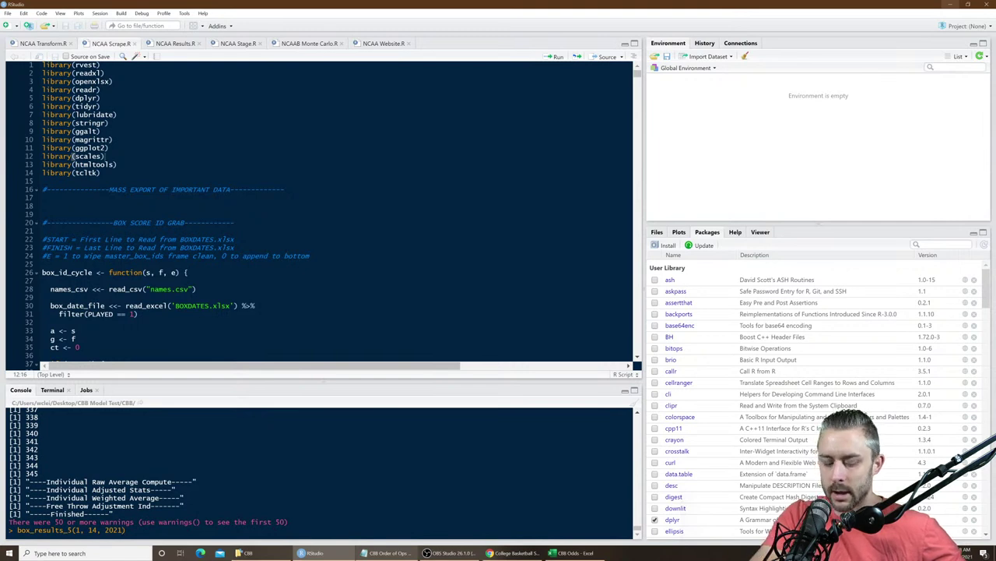
key(Return)
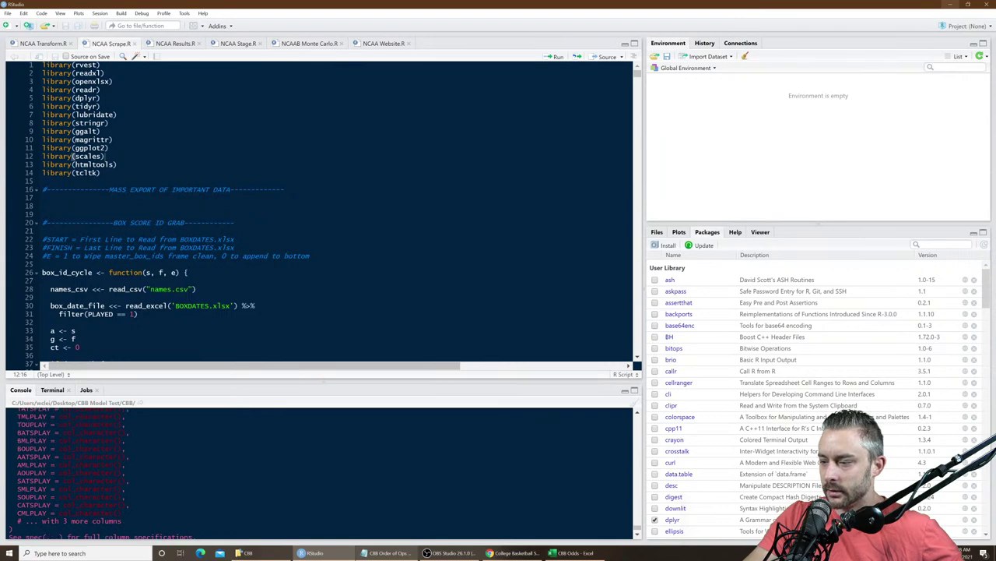
Step: Copy br_breakdown_5_set(1) from the notes and run it in the RStudio console
click(387, 553)
drag(438, 361, 368, 361)
key(ctrl+c)
key(alt+Tab)
key(ctrl+v)
key(Return)
Step: Copy br_breakdown_5_do(1) from the notes and run it in the RStudio console
click(375, 551)
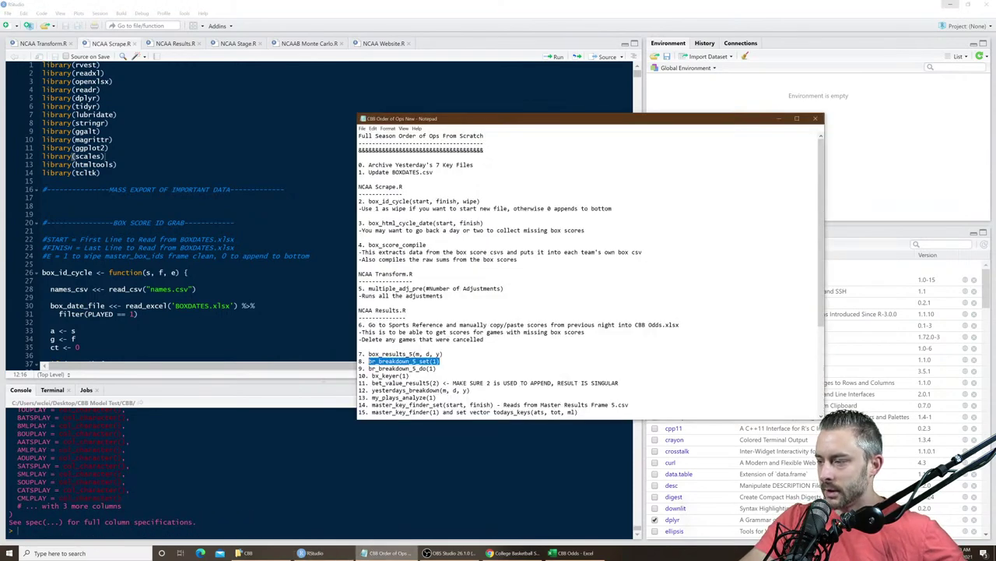
drag(437, 368, 368, 368)
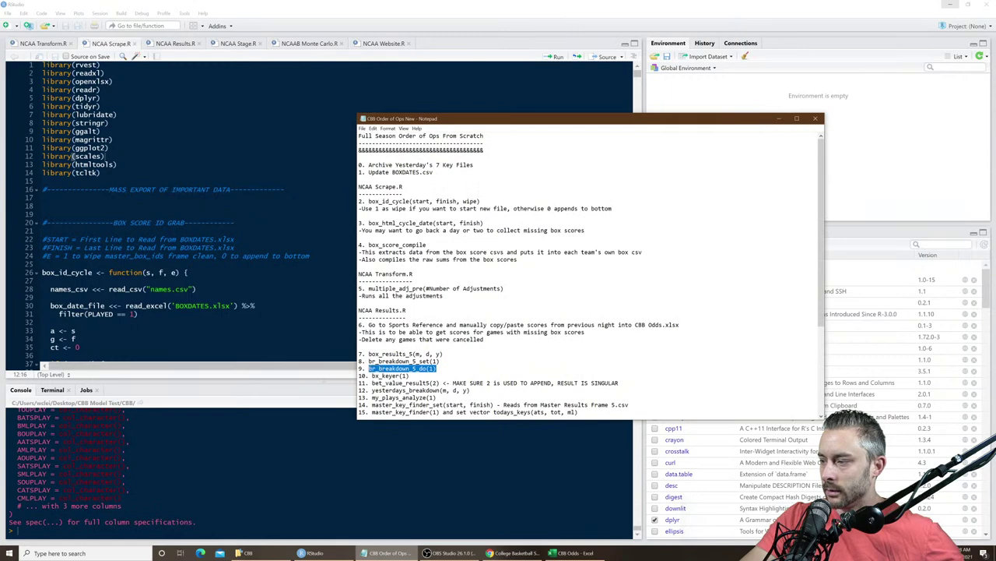
key(ctrl+c)
key(alt+Tab)
key(Return)
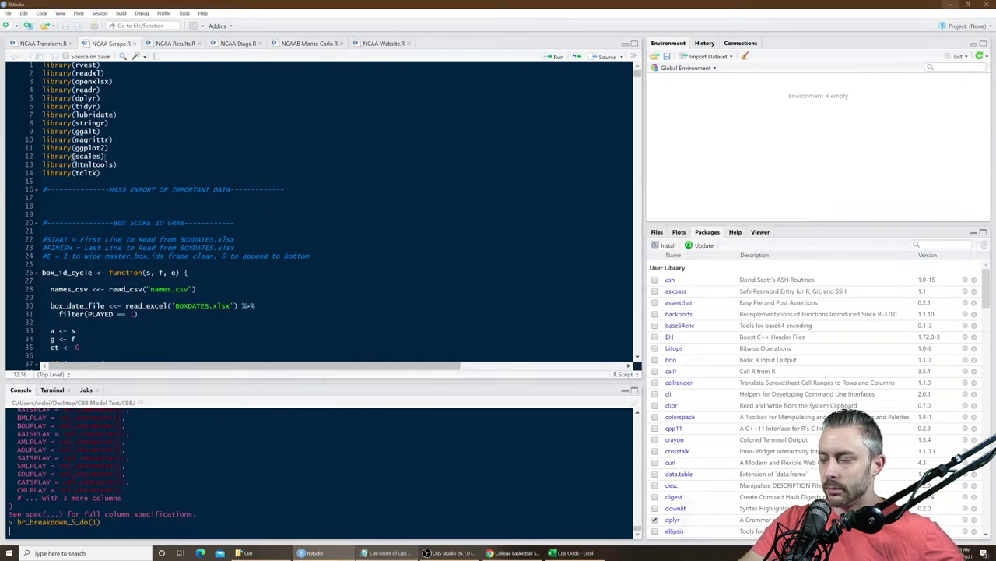
Step: Copy bx_keyer(1) from the notes and run it in the RStudio console
click(386, 552)
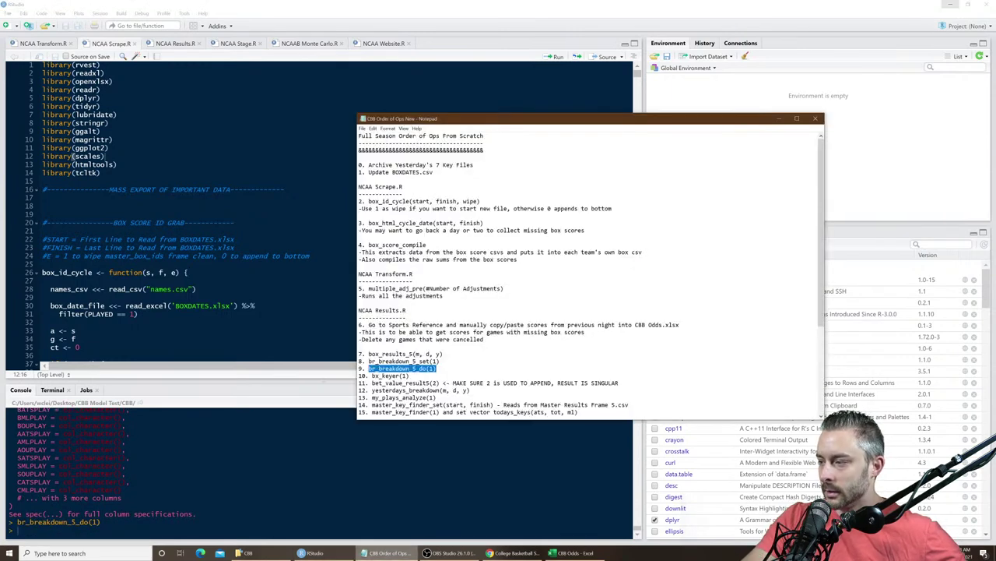
drag(368, 375, 409, 375)
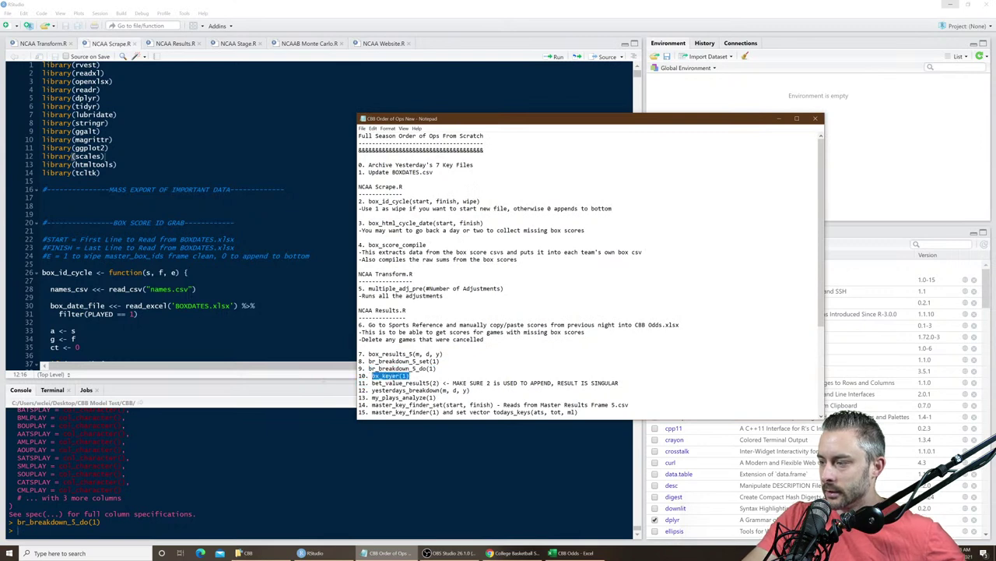
key(alt+Tab)
key(ctrl+v)
key(Return)
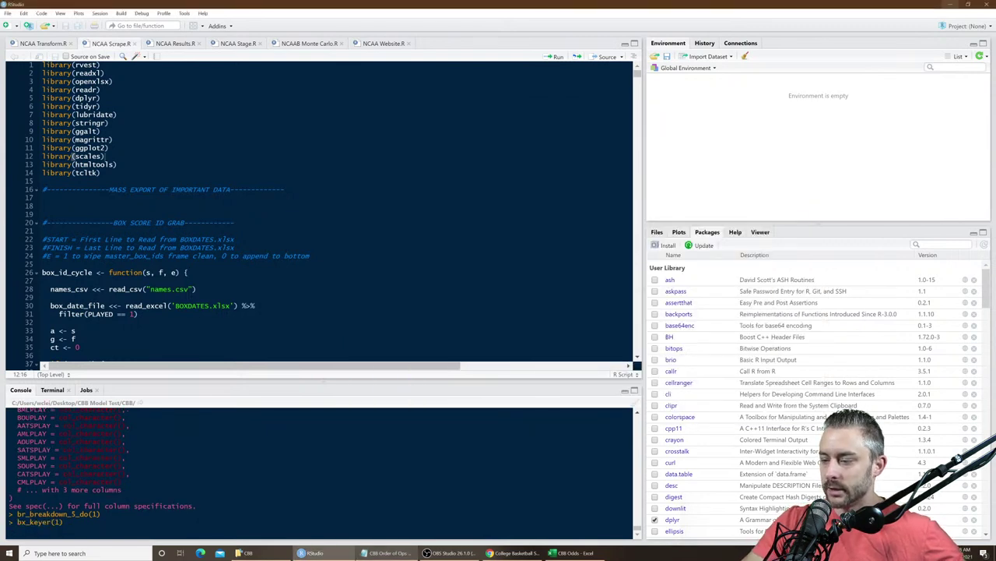
Step: Copy bet_value_result5(2) from the notes and run it in the RStudio console
key(alt+Tab)
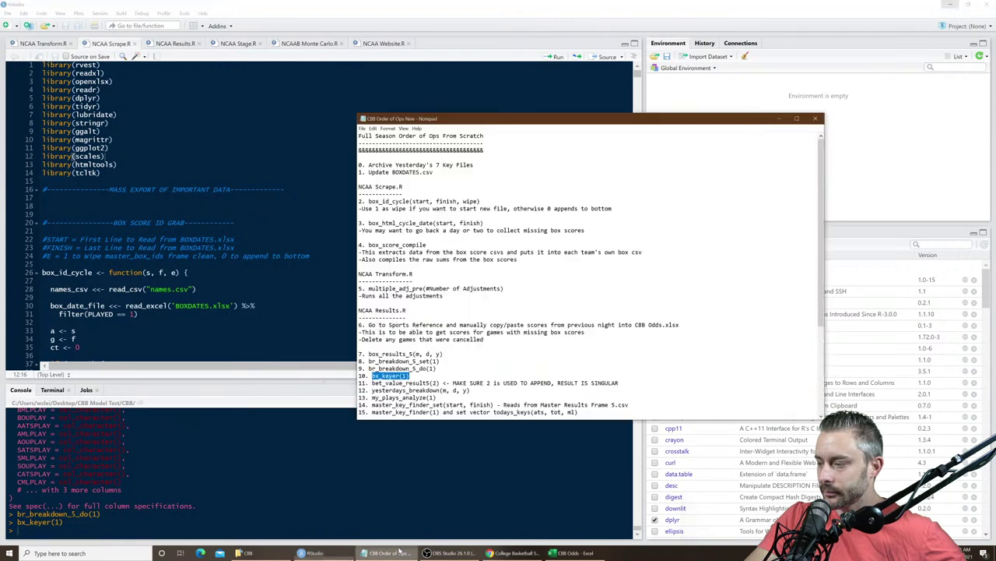
drag(372, 383, 439, 382)
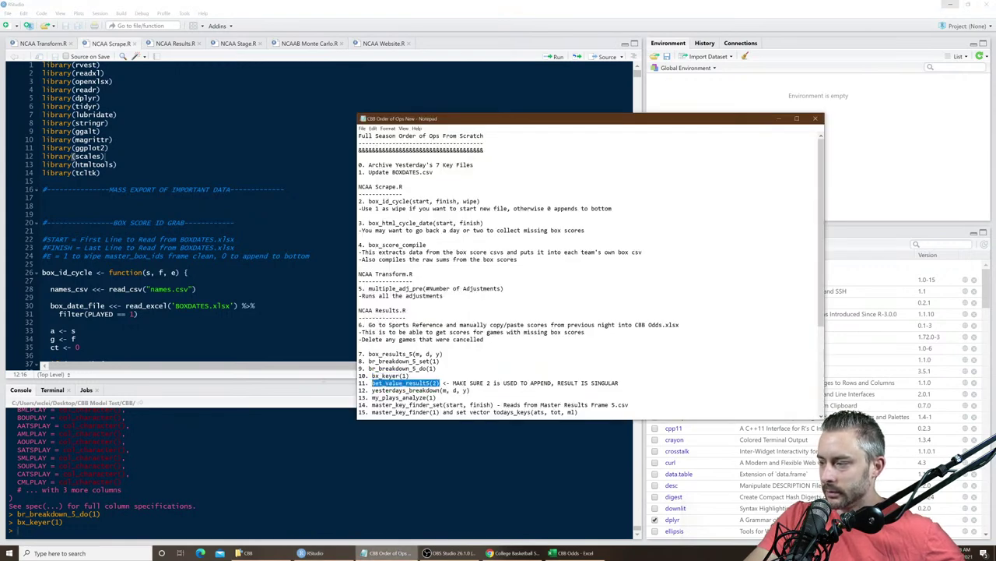
key(ctrl+c)
key(alt+Tab)
key(ctrl+v)
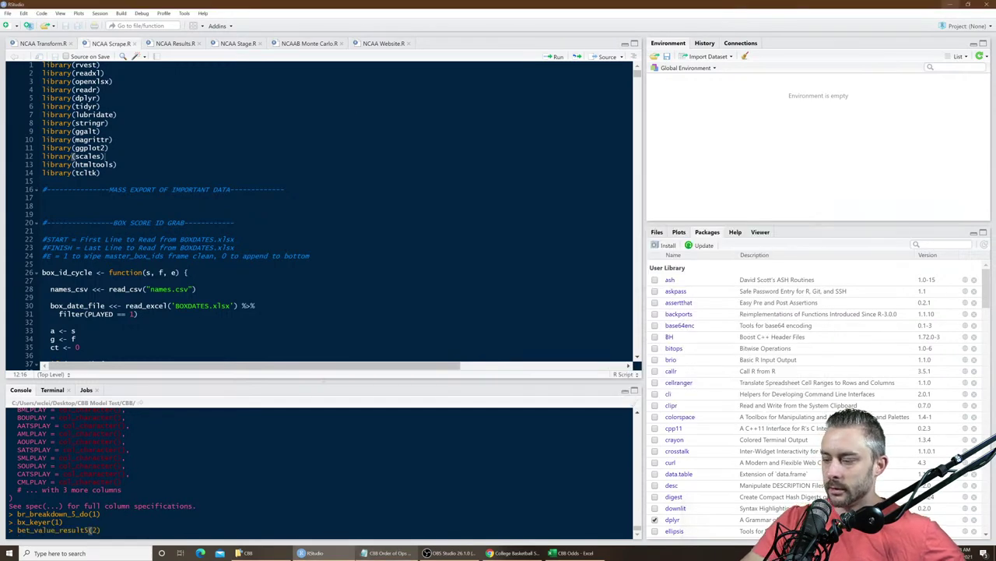
key(Return)
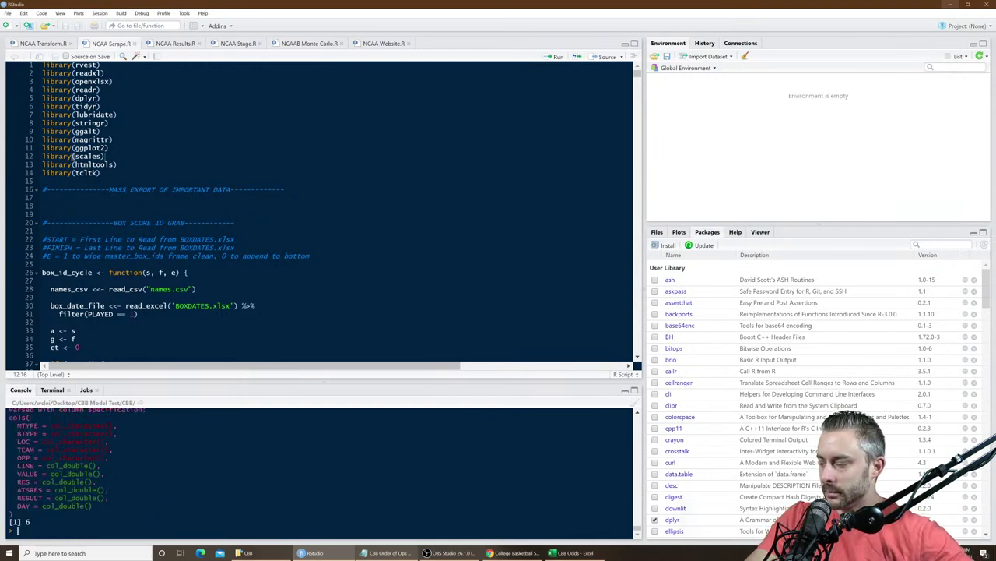
Step: Copy the yesterdays_breakdown command from the notes and run it in the RStudio console as yesterdays_breakdown(1, 14, 2021)
click(386, 554)
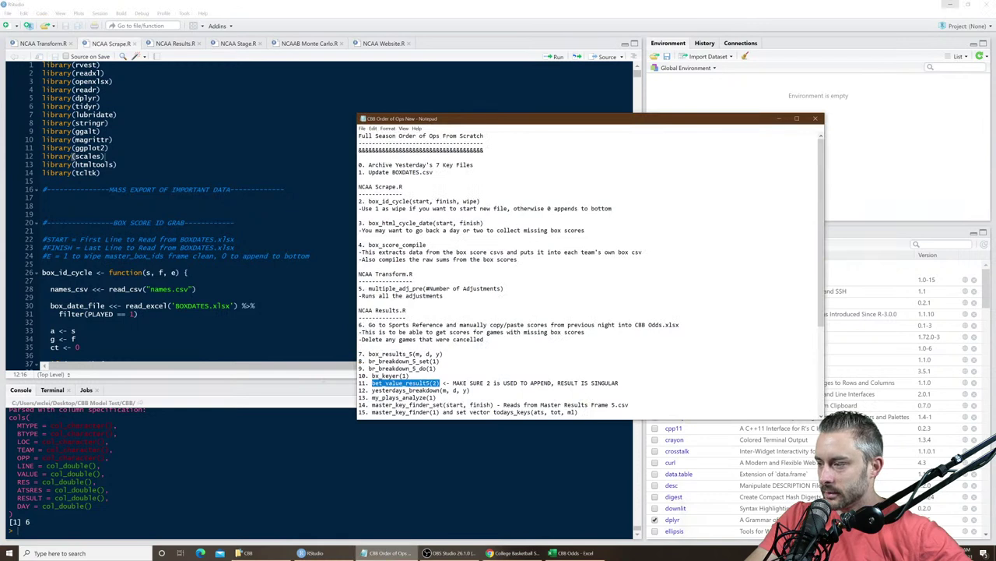
drag(372, 390, 470, 390)
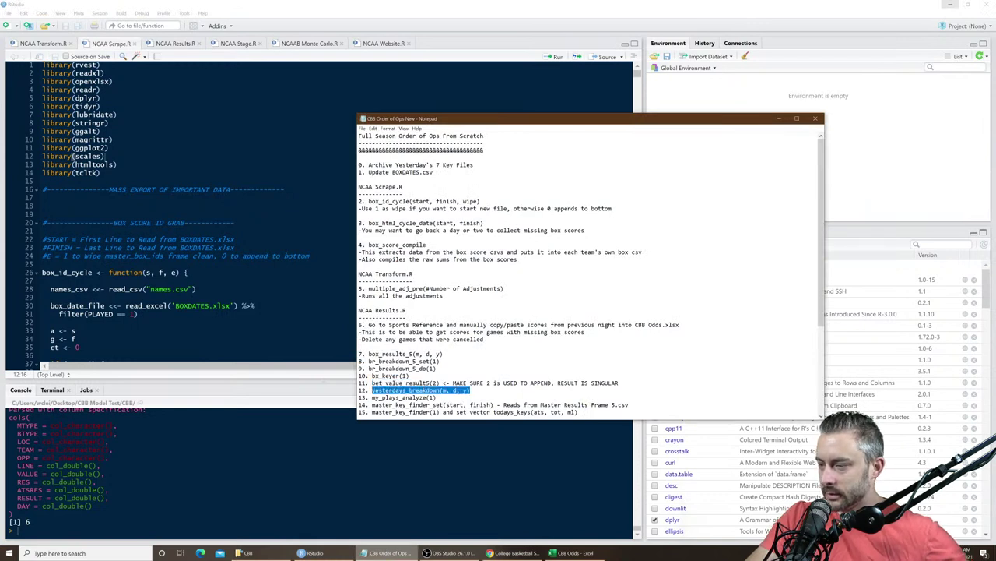
key(ctrl+c)
key(alt+Tab)
key(ctrl+v)
key(BackSpace)
key(BackSpace)
key(BackSpace)
key(BackSpace)
key(BackSpace)
key(BackSpace)
key(BackSpace)
text(1, 14, 2021))
key(Return)
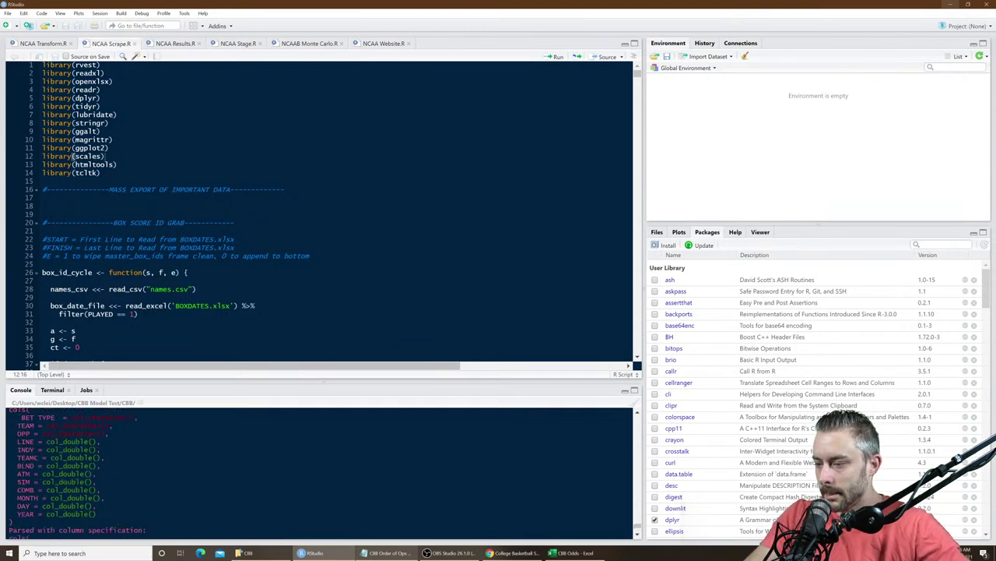
Step: Copy my_plays_analyze(1) from the notes and run it in the RStudio console
key(alt+Tab)
key(Down)
key(shift+End)
key(ctrl+c)
key(alt+Tab)
key(ctrl+v)
key(Escape)
Step: Copy the master_key_finder_set command from the notes into the RStudio console and set its start argument to 1
click(411, 550)
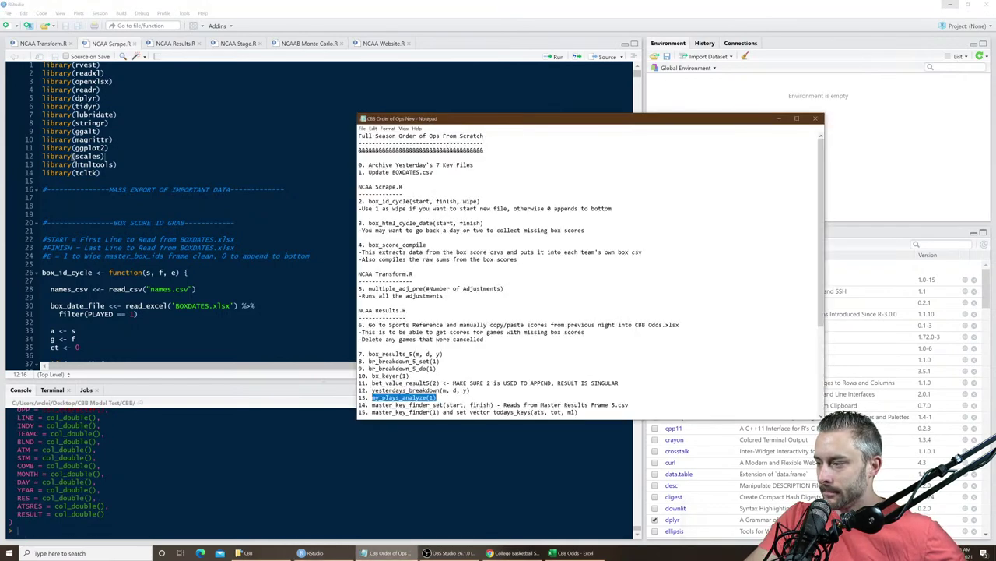
drag(493, 383, 372, 382)
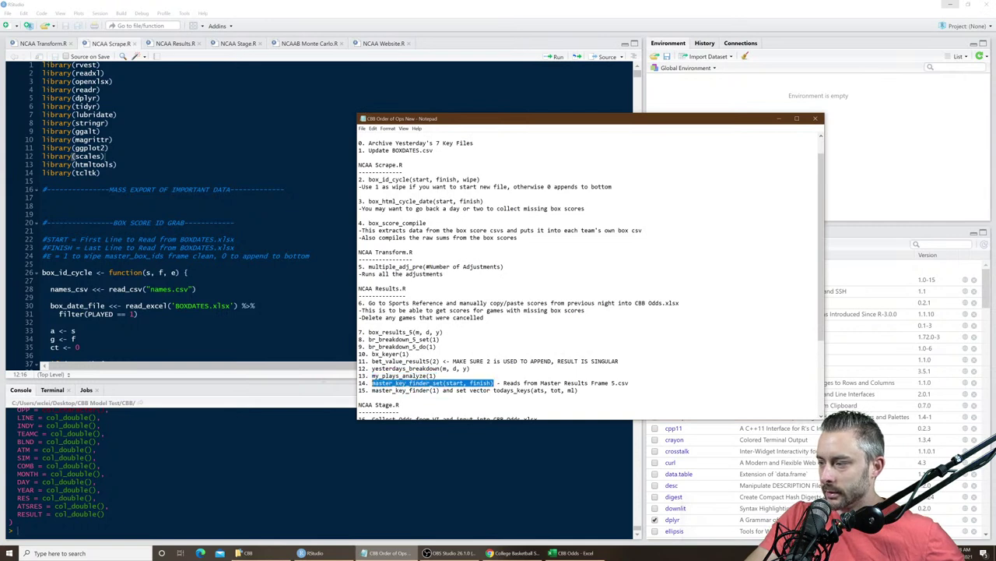
key(ctrl+c)
key(alt+Tab)
key(ctrl+v)
key(BackSpace)
key(BackSpace)
key(BackSpace)
key(BackSpace)
key(BackSpace)
key(BackSpace)
key(BackSpace)
key(BackSpace)
key(BackSpace)
key(BackSpace)
key(BackSpace)
key(BackSpace)
key(BackSpace)
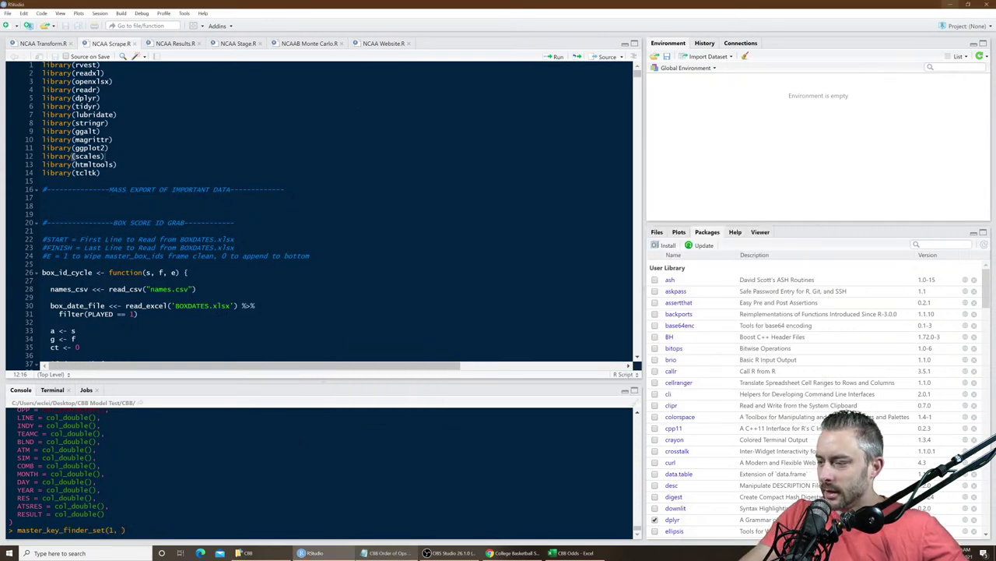
Step: Open Master Results Frame 5 from the CBB folder and check the DAY value in its last rows
key(alt+Tab)
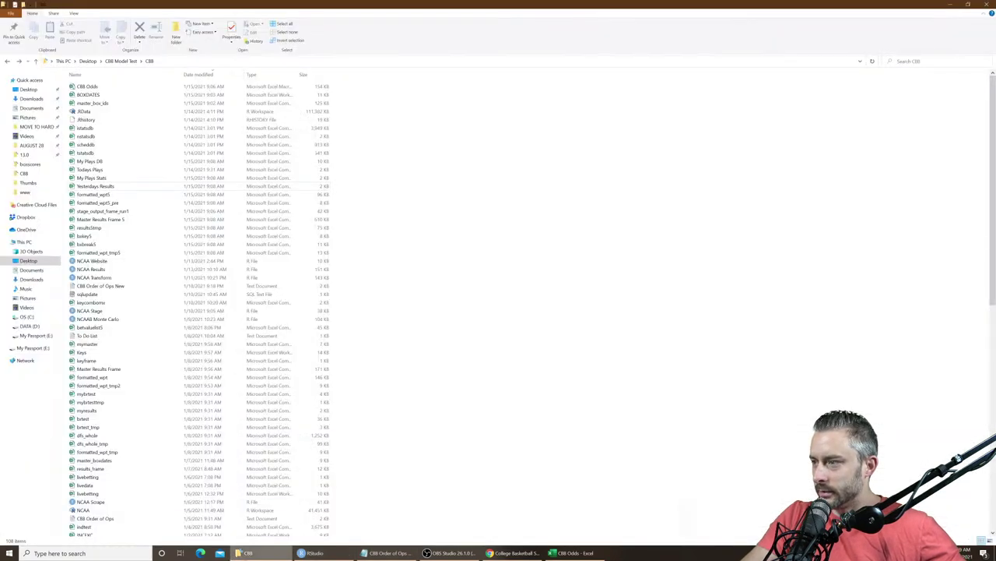
double_click(133, 220)
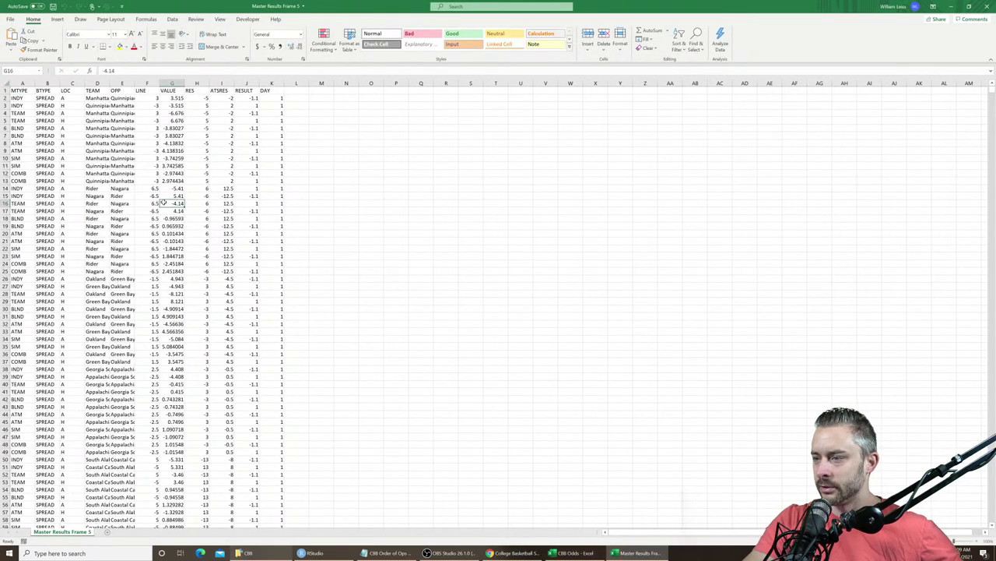
key(ctrl+shift+Down)
scroll(432, 283, down, 2)
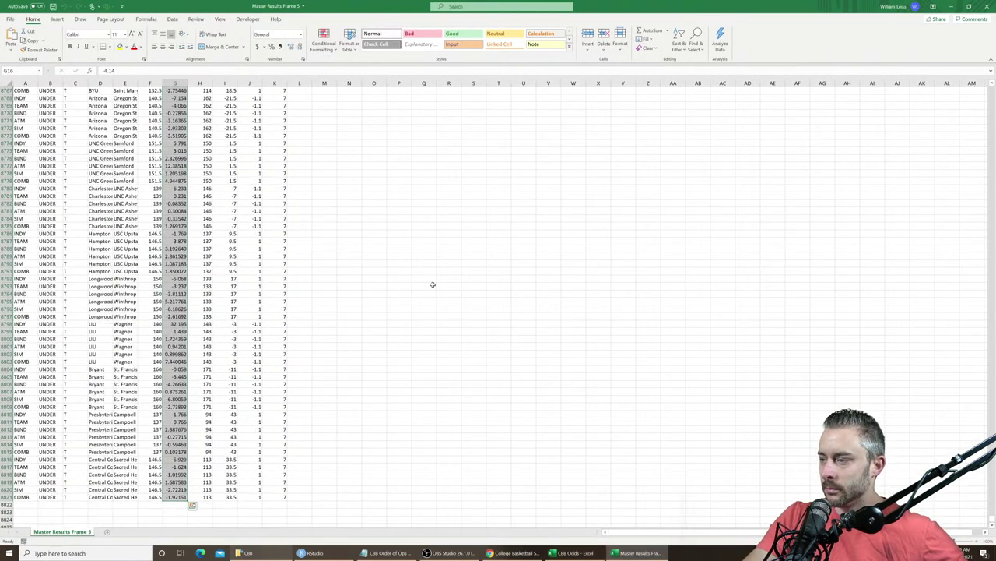
click(423, 294)
scroll(384, 265, up, 18)
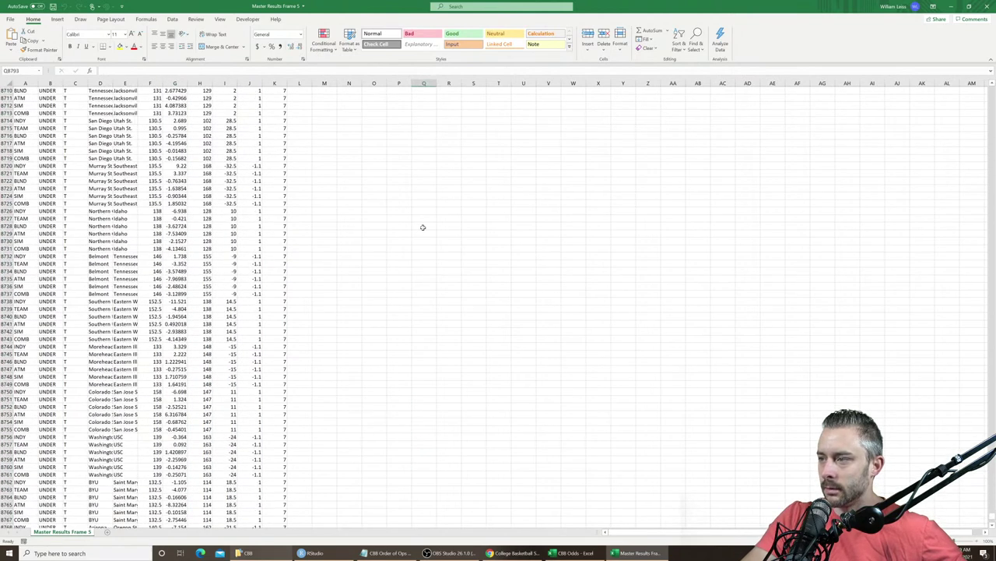
key(alt+Tab)
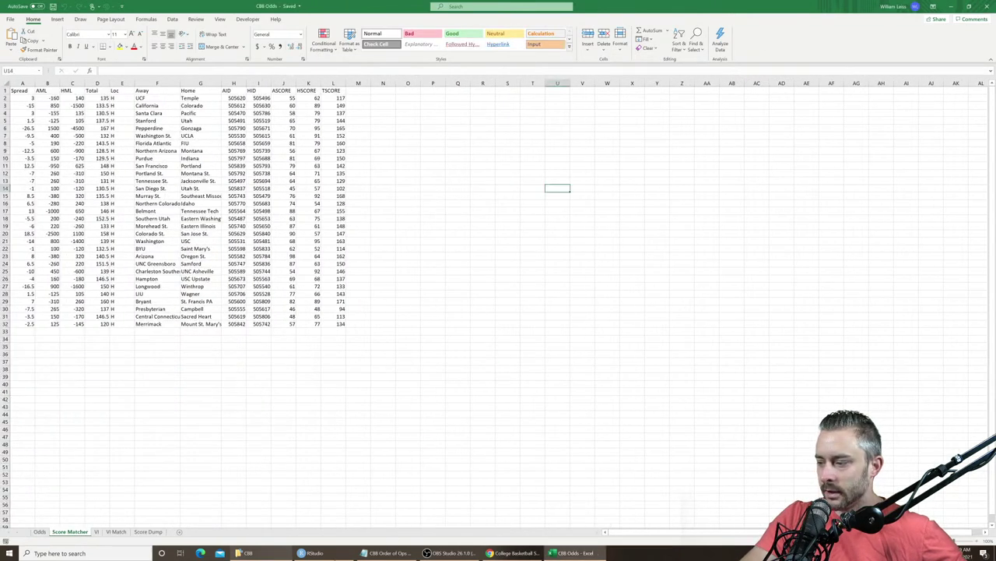
Step: Fill in the finish argument of master_key_finder_set in the RStudio console and run the command
key(alt+Tab)
text(1)
key(Return)
Step: Copy master_key_finder(1) from the notes and run it in the RStudio console
click(385, 553)
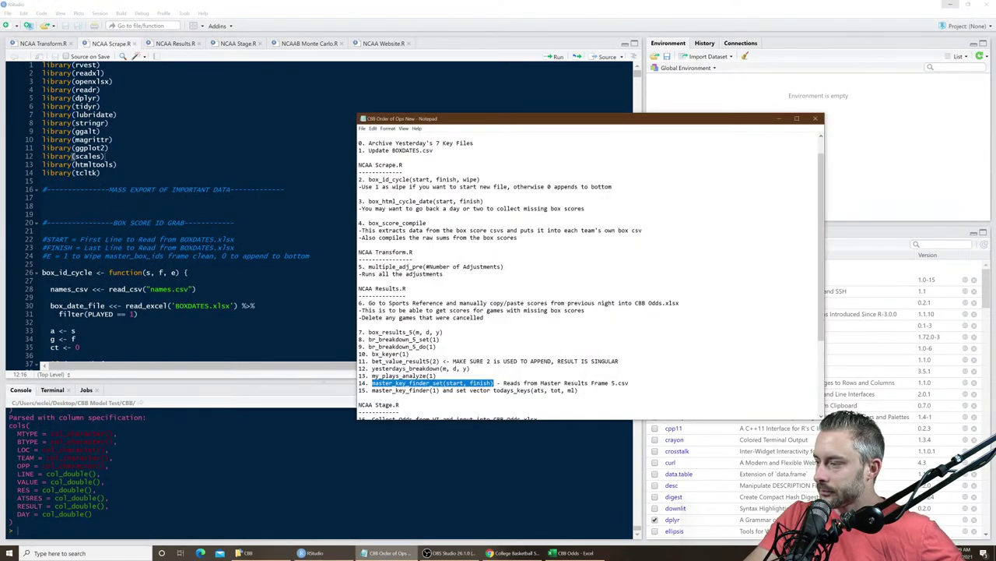
drag(441, 390, 372, 390)
key(alt+Tab)
key(ctrl+v)
key(Return)
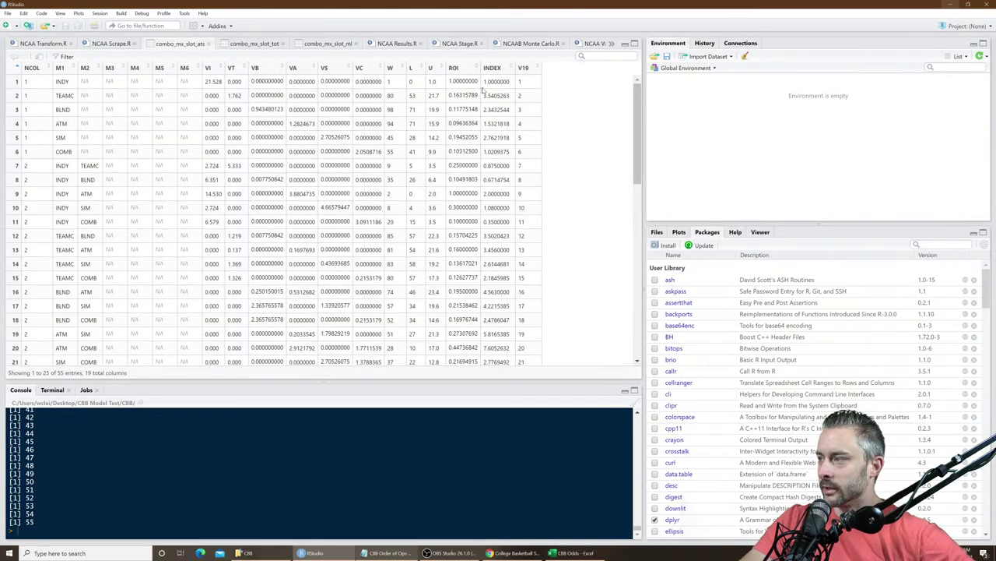
Step: Compare the combo_mx_slot_ats rows sorted descending by INDEX and by U, ending with the descending INDEX order
click(494, 69)
click(494, 69)
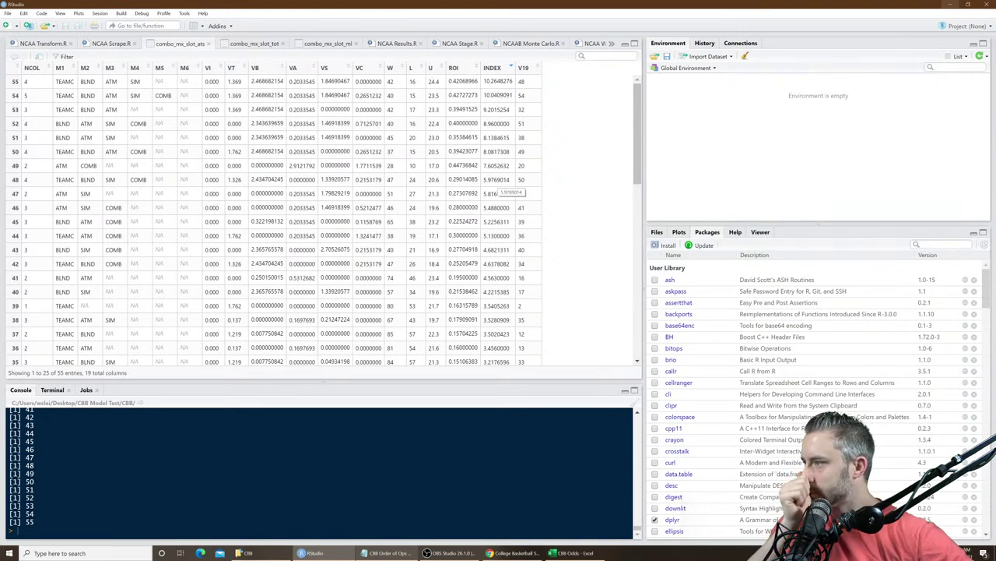
click(435, 69)
click(436, 69)
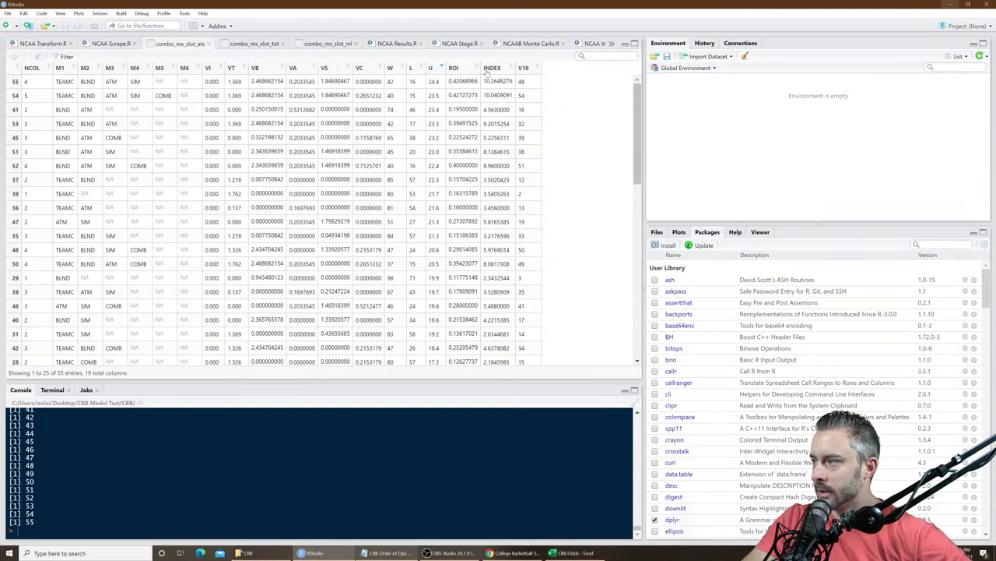
click(492, 70)
click(492, 70)
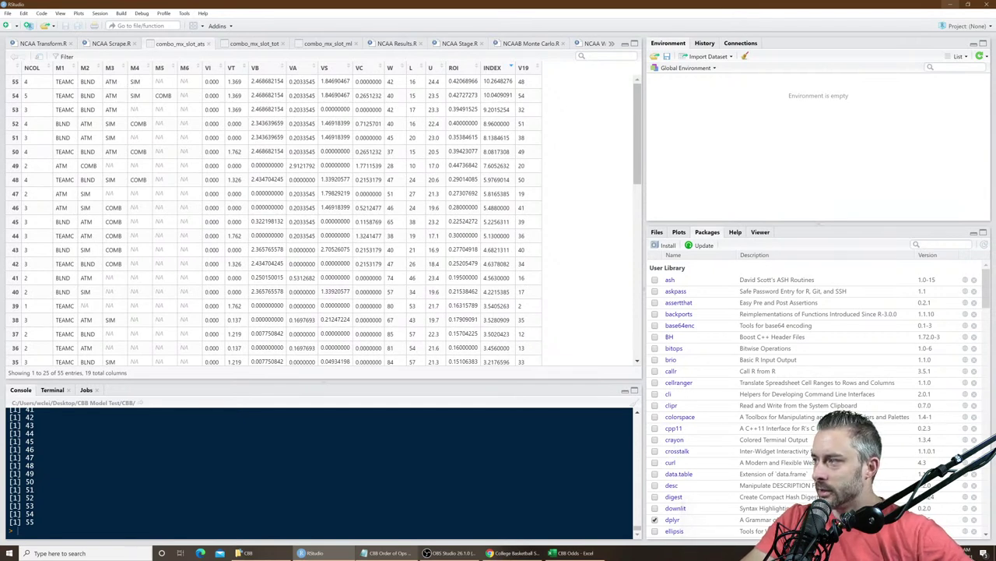
Step: Start defining the todays_keys vector in the console with 48 as its first (ATS) key
text(todays_ke)
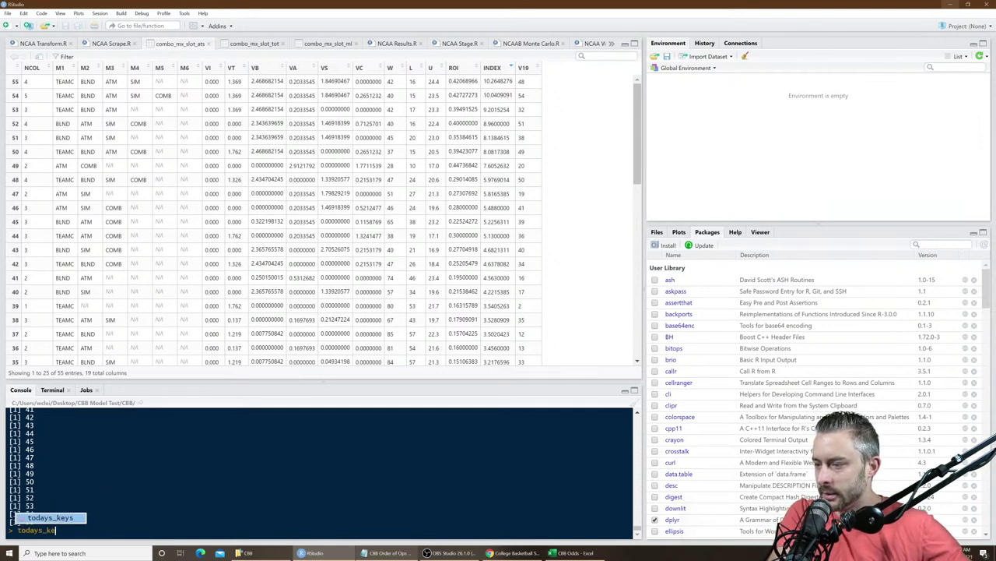
text(ys <- c(48,)
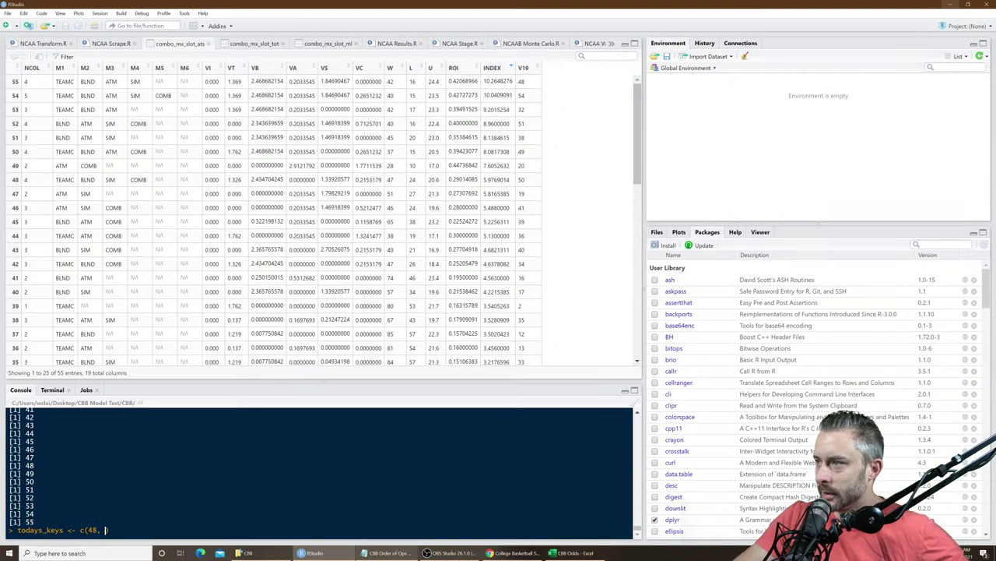